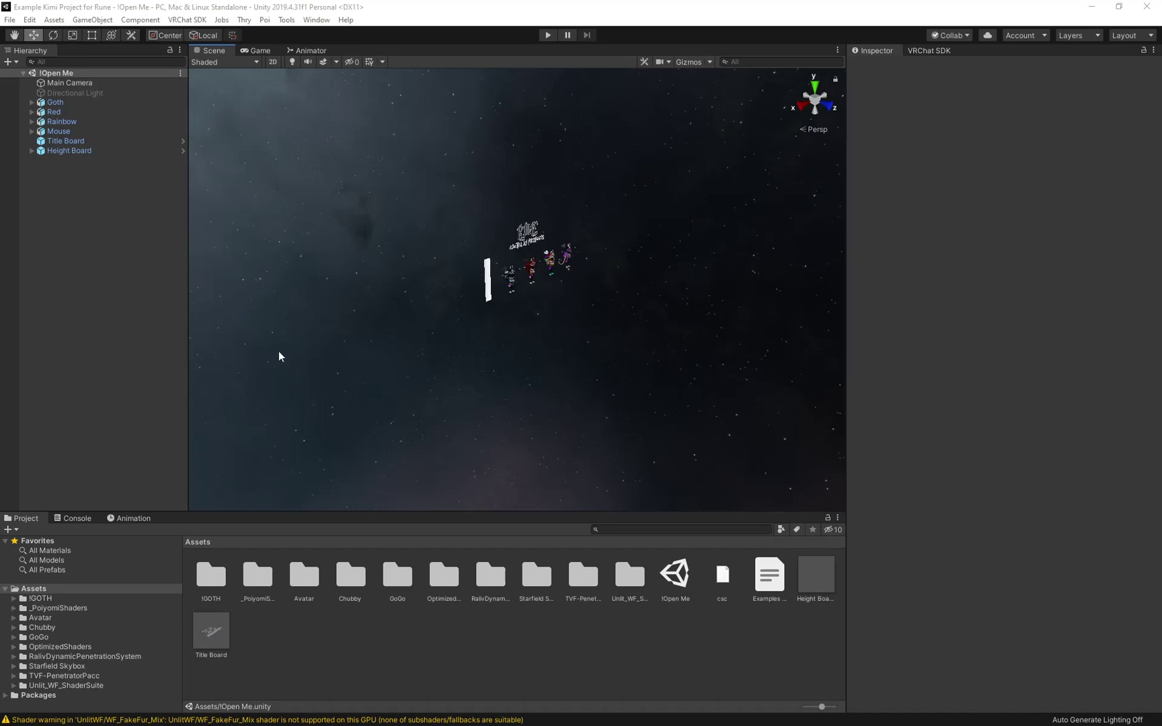
- Frame the four avatars frontally in the scene view and select the !Open Me scene asset
{"action": "left_click_drag", "start_coordinate": [630, 357], "coordinate": [477, 321], "text": "alt"}
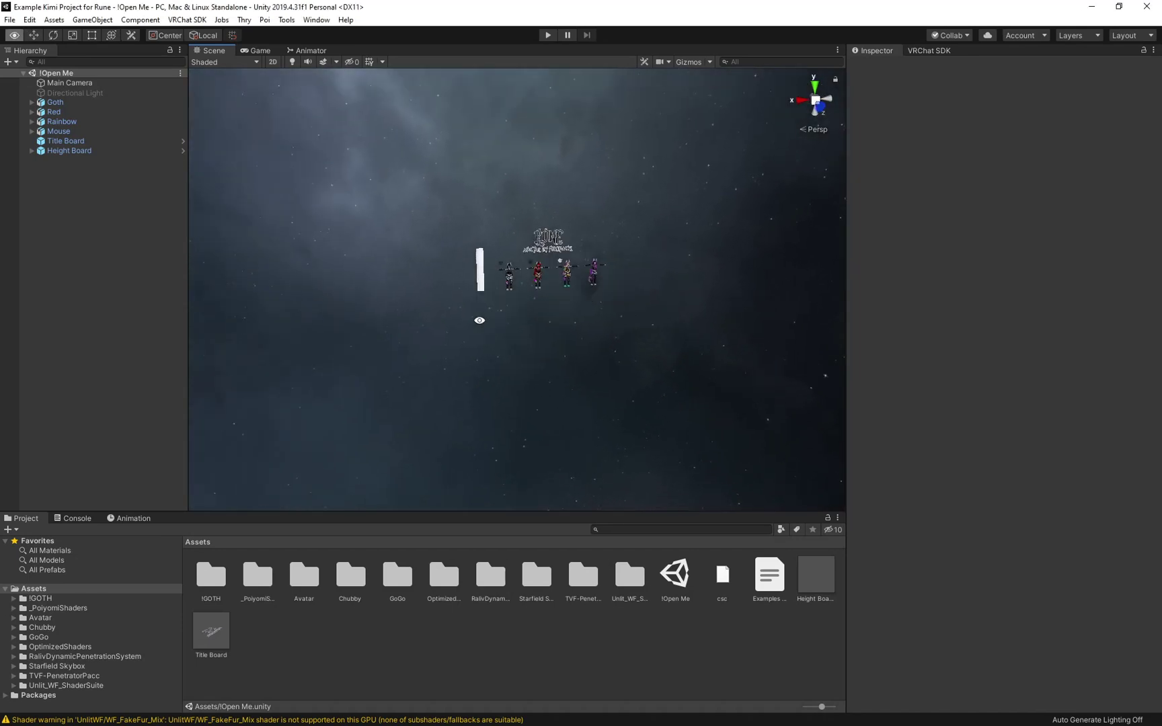
{"action": "scroll", "coordinate": [537, 324], "scroll_direction": "up", "scroll_amount": 6}
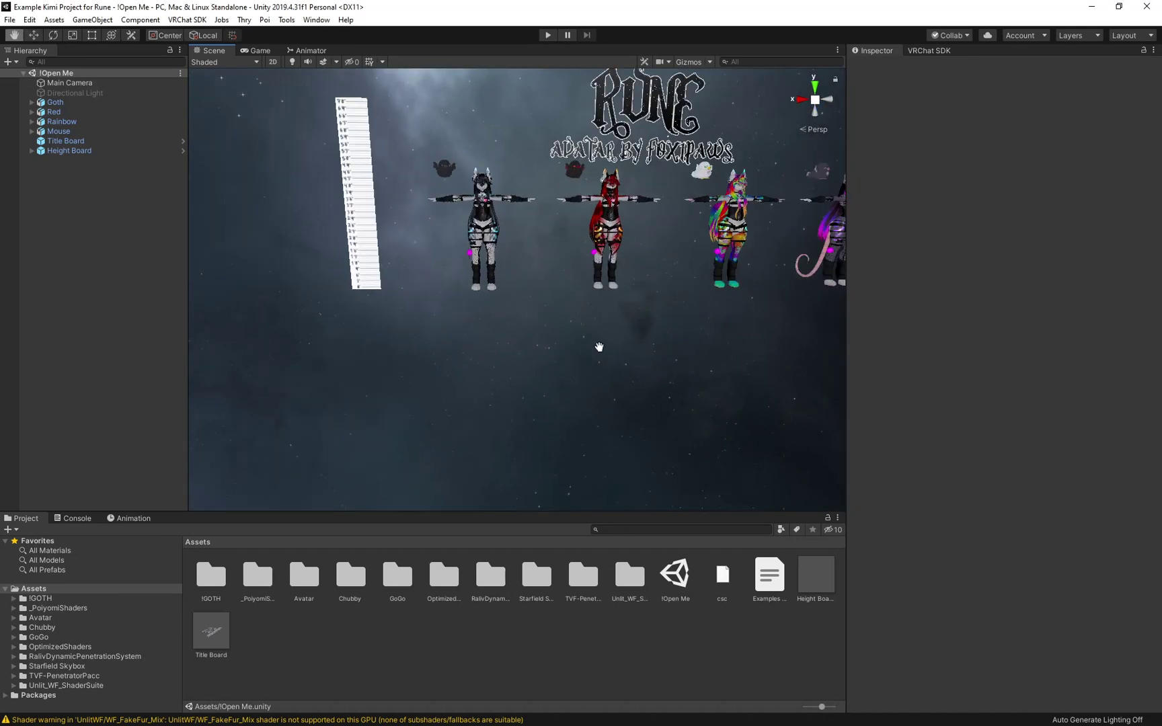
{"action": "left_click_drag", "start_coordinate": [595, 345], "coordinate": [475, 420], "text": "alt"}
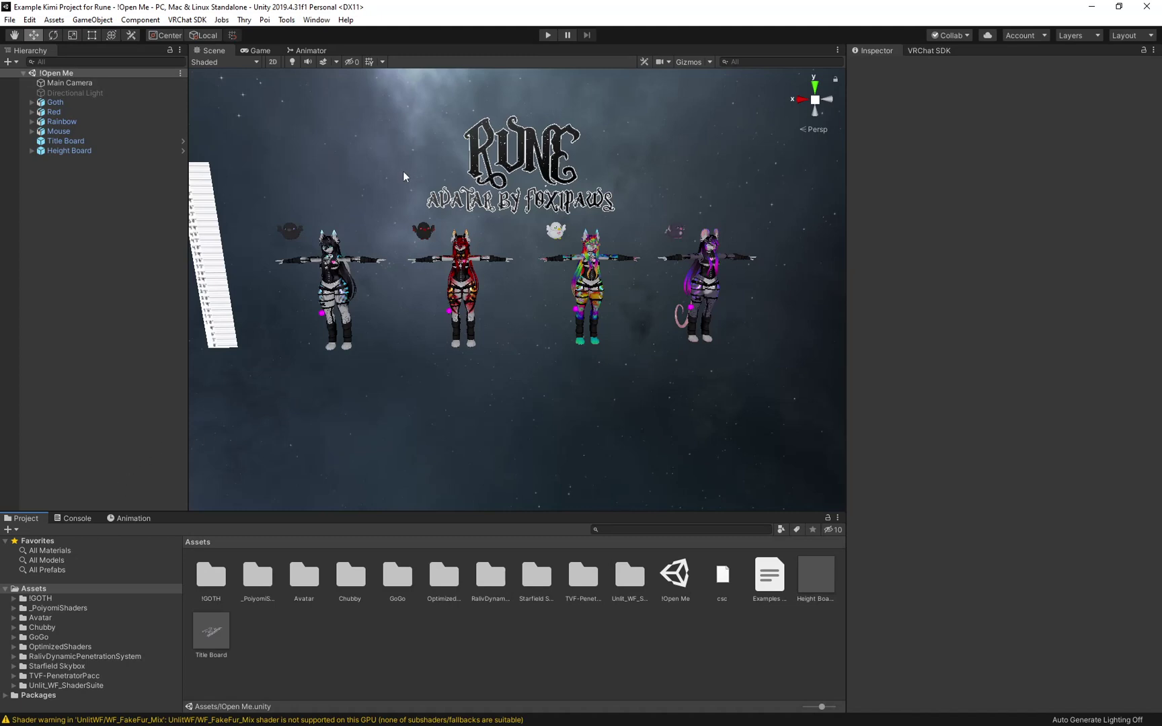
{"action": "left_click", "coordinate": [681, 591]}
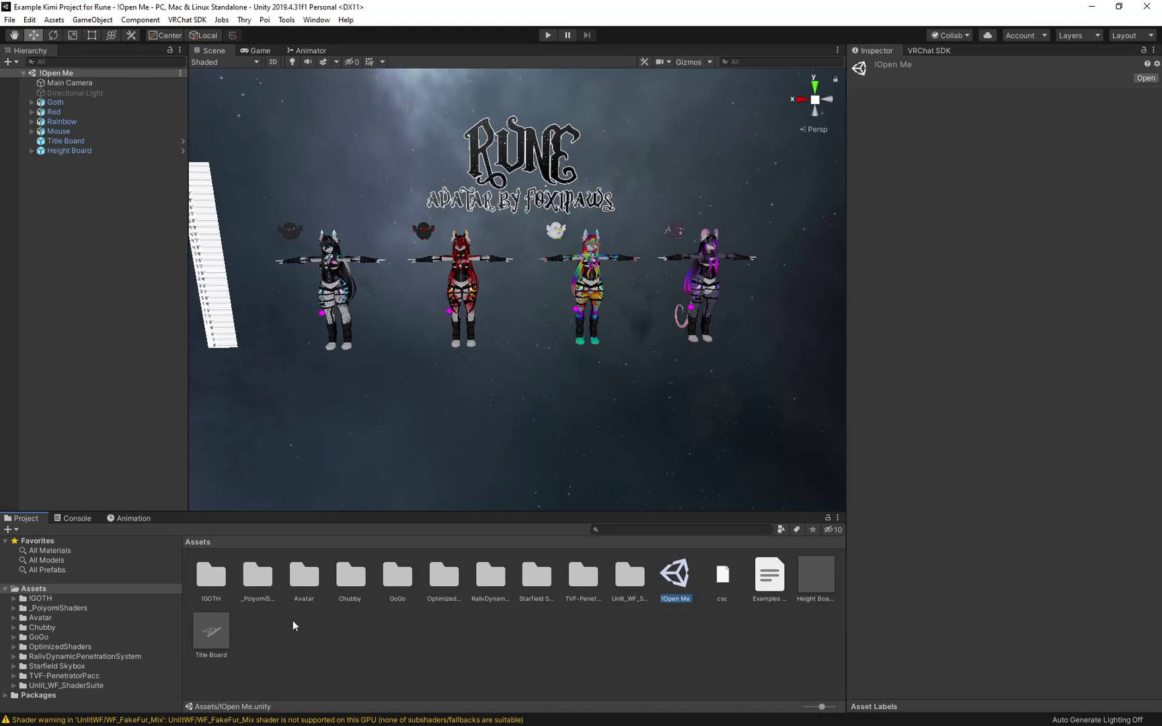
- Create a folder named Kimi texture in Assets and import the five texture images into it
{"action": "left_click", "coordinate": [309, 641]}
{"action": "right_click", "coordinate": [306, 638]}
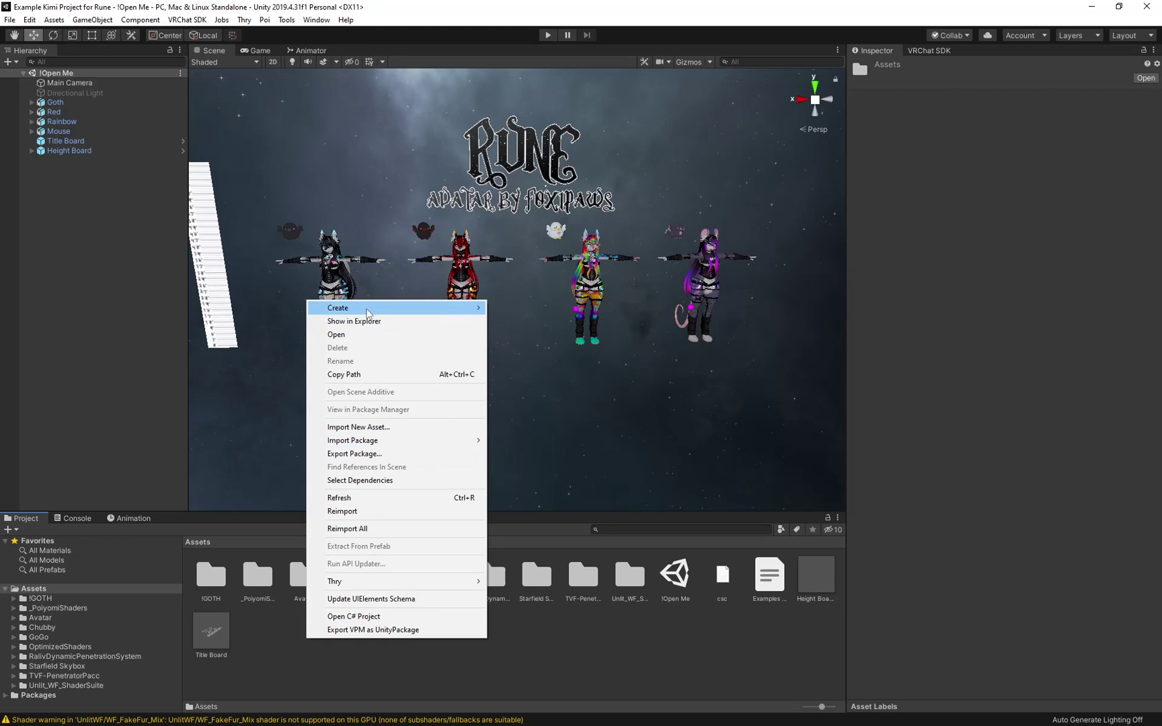
{"action": "mouse_move", "coordinate": [368, 314]}
{"action": "left_click", "coordinate": [527, 260]}
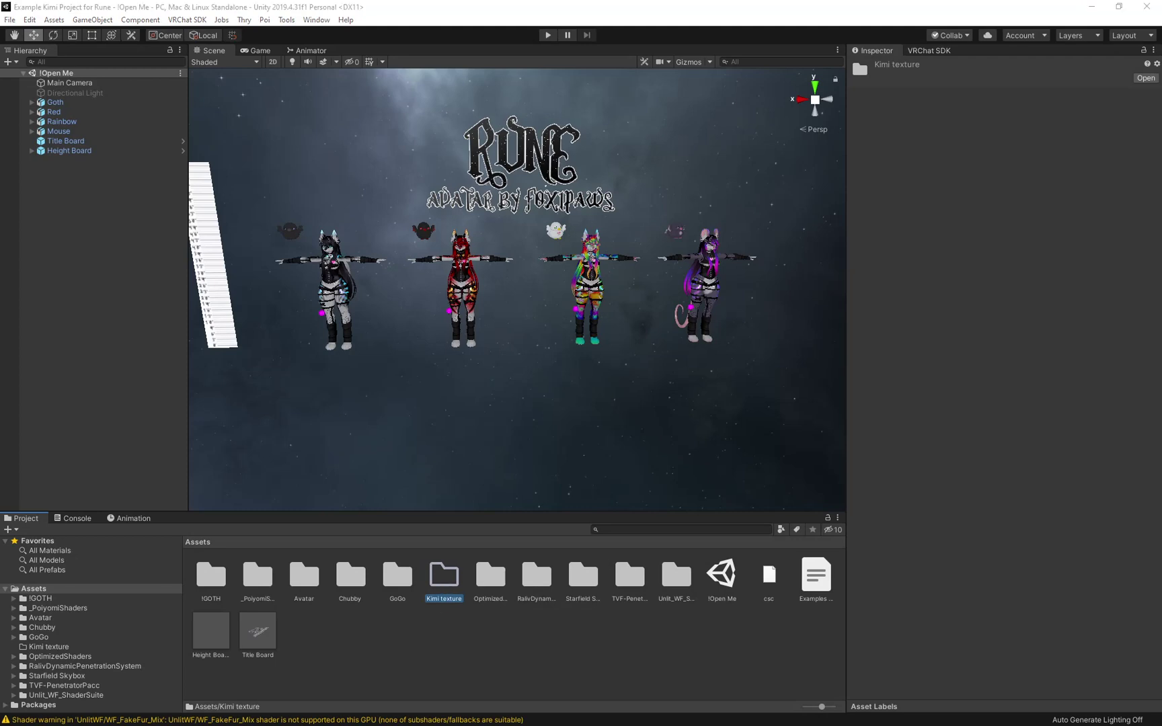
{"action": "double_click", "coordinate": [446, 573]}
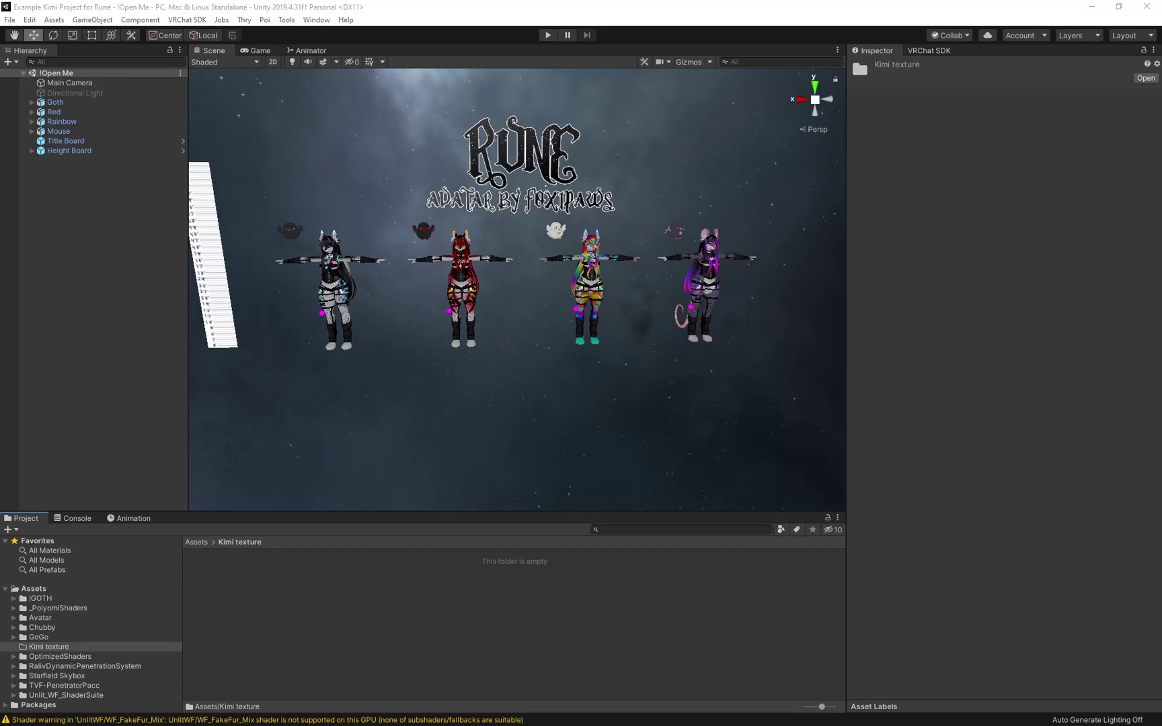
{"action": "left_click_drag", "start_coordinate": [3, 512], "coordinate": [288, 590]}
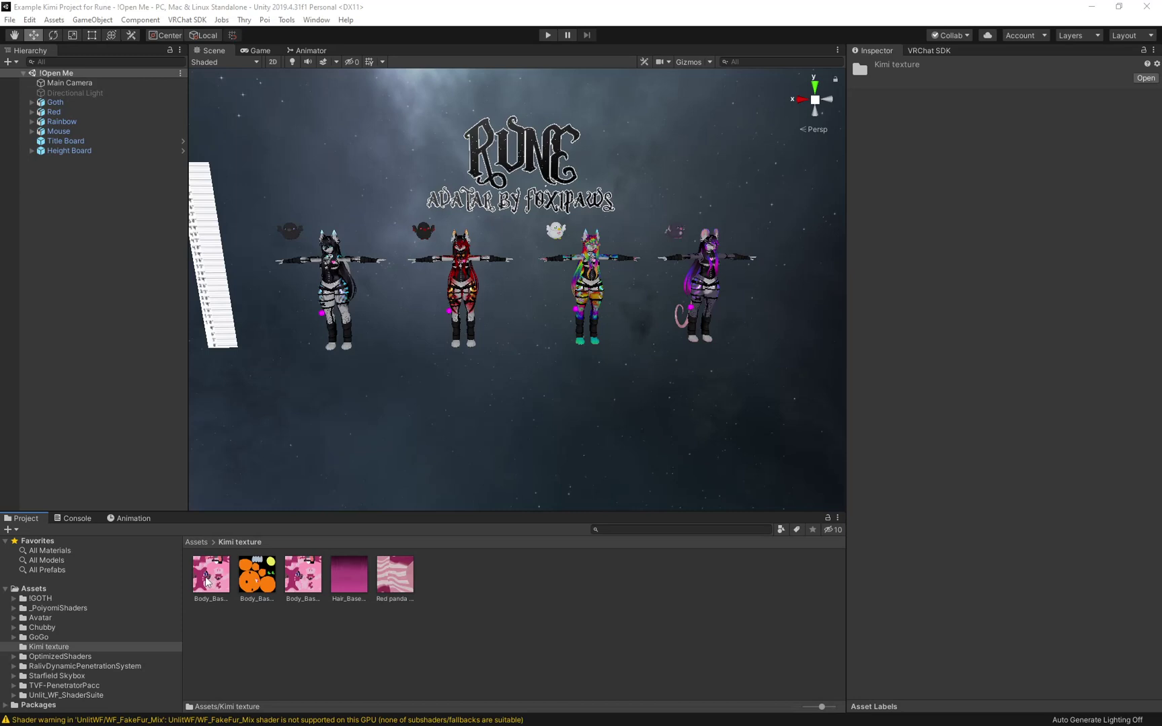
- Preview the Body_Base_color 1 texture and rename it BODY_SFW
{"action": "double_click", "coordinate": [207, 594]}
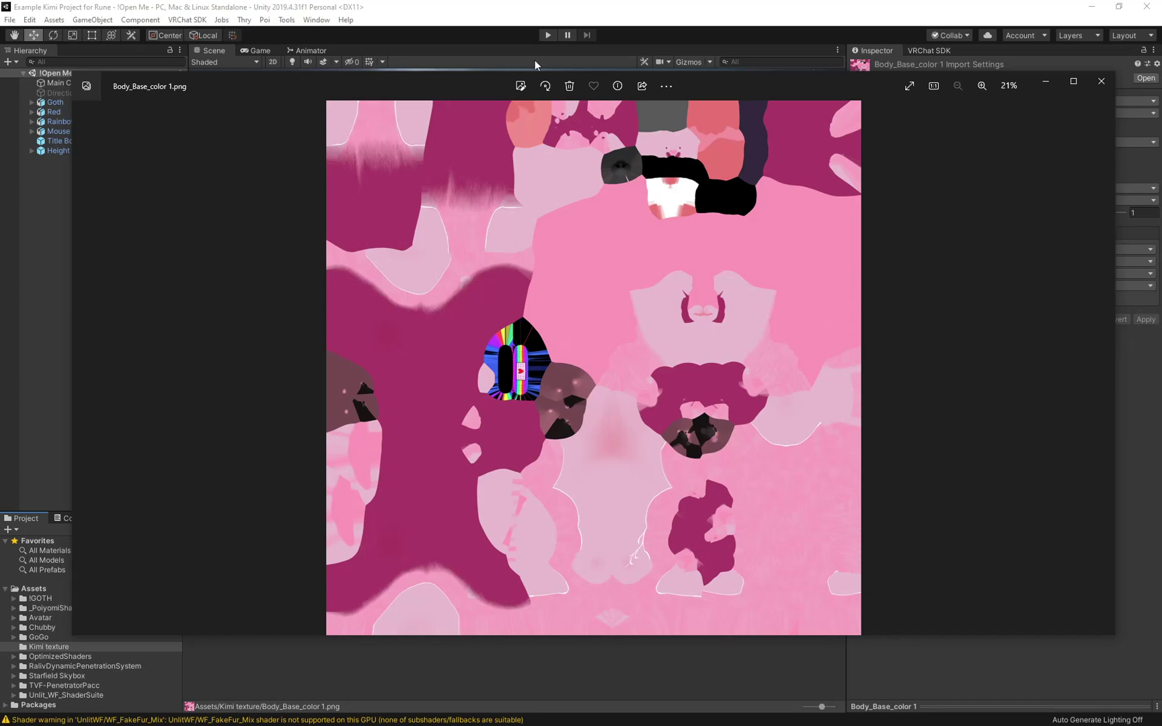
{"action": "key", "text": "super+Down"}
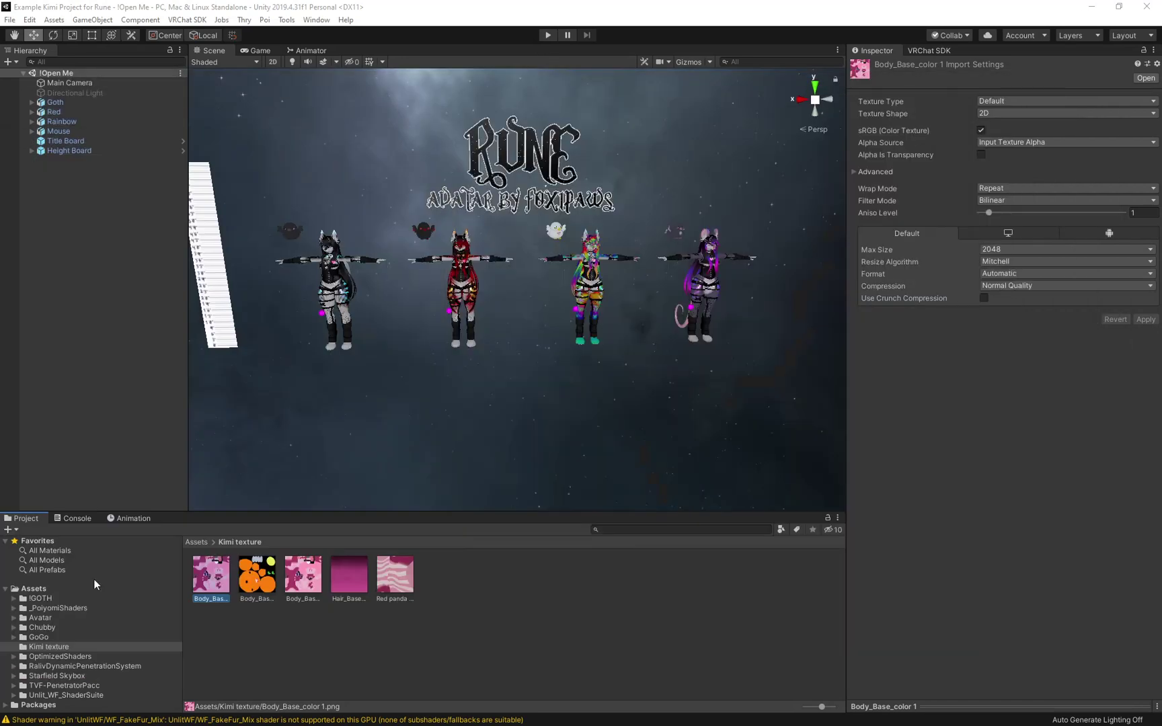
{"action": "right_click", "coordinate": [206, 601]}
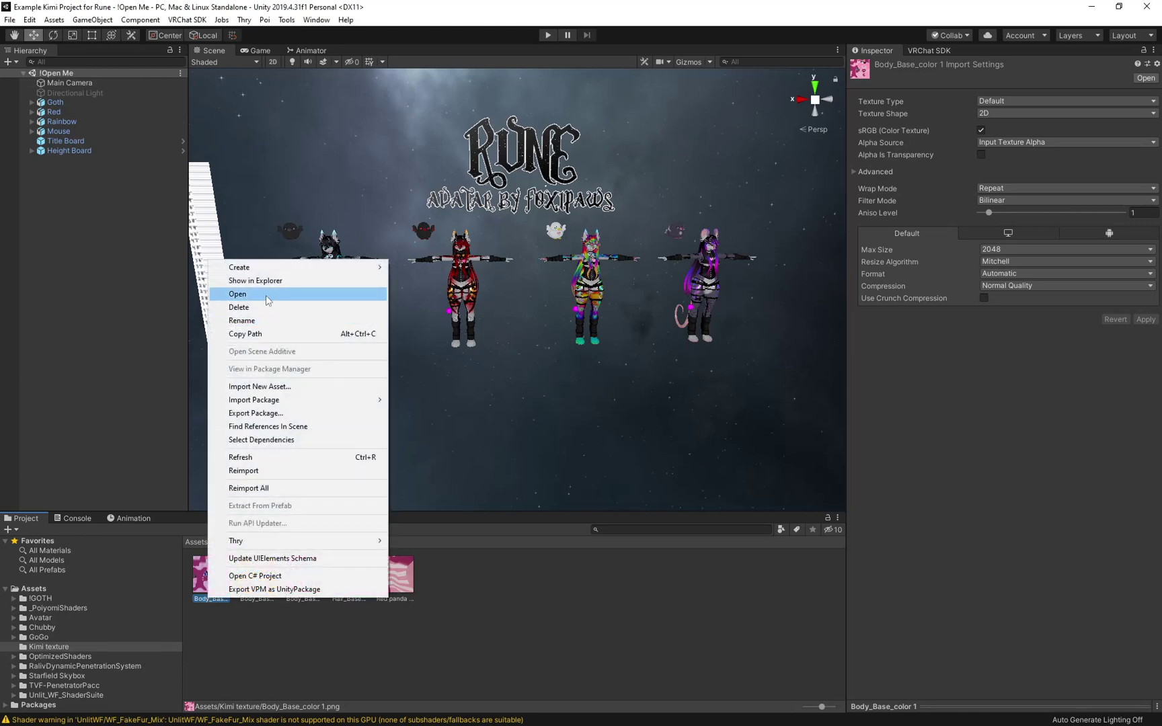
{"action": "left_click", "coordinate": [256, 320]}
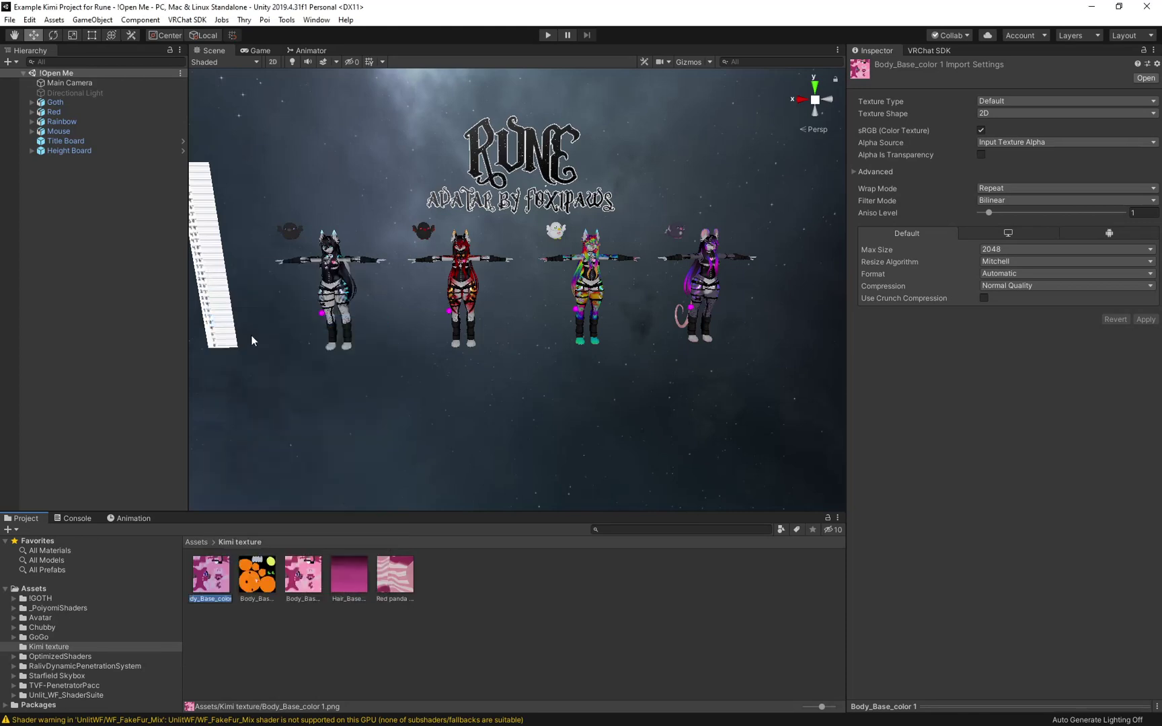
{"action": "type", "text": "BODY_SFW"}
{"action": "key", "text": "Return"}
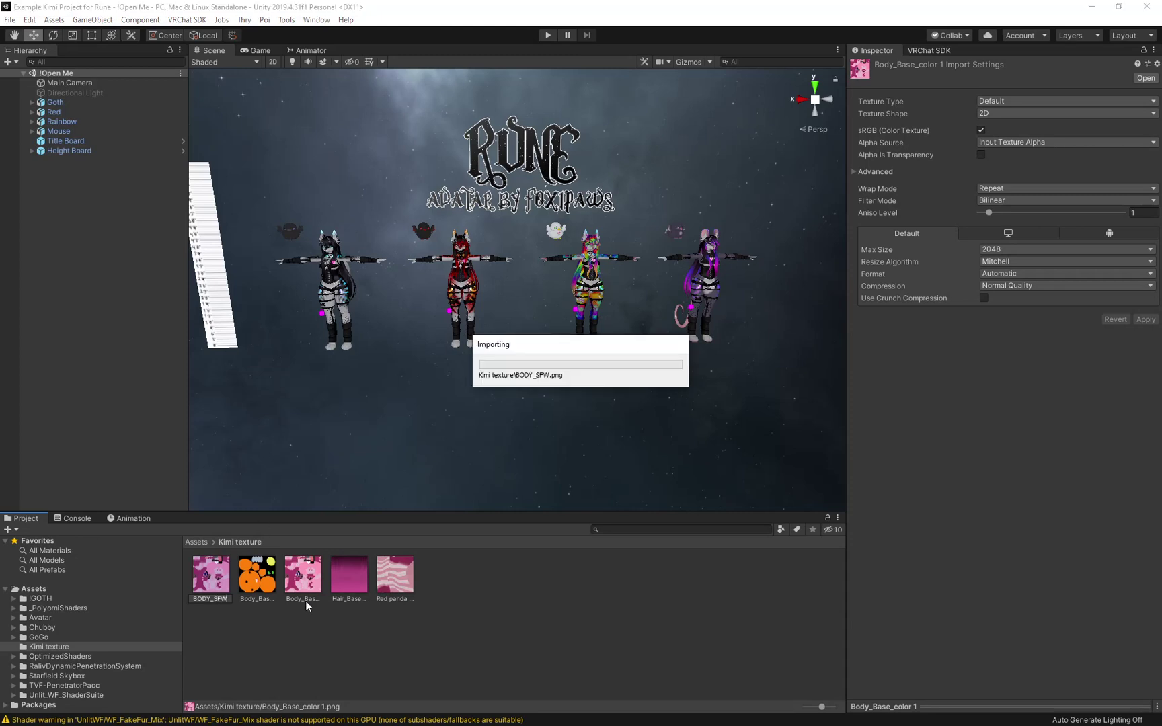
- Rename the Body_Base_color texture in the Kimi texture folder as BODY_NSFW
{"action": "left_click", "coordinate": [262, 596]}
{"action": "right_click", "coordinate": [257, 594]}
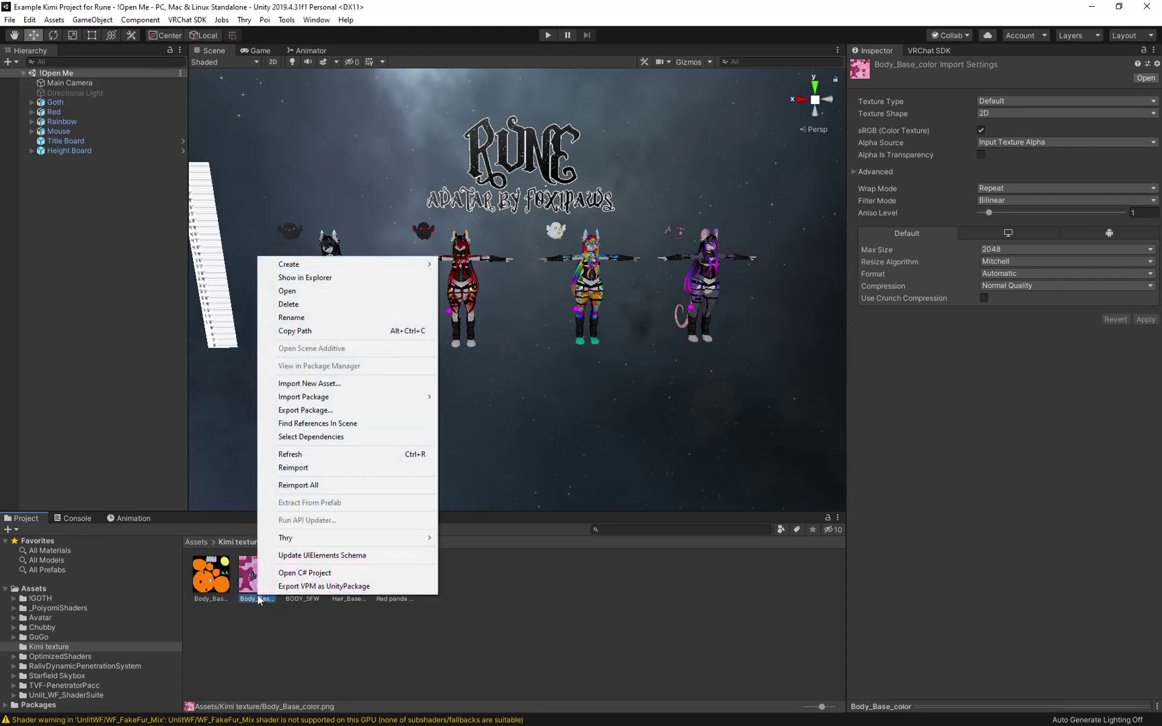
{"action": "left_click", "coordinate": [336, 317]}
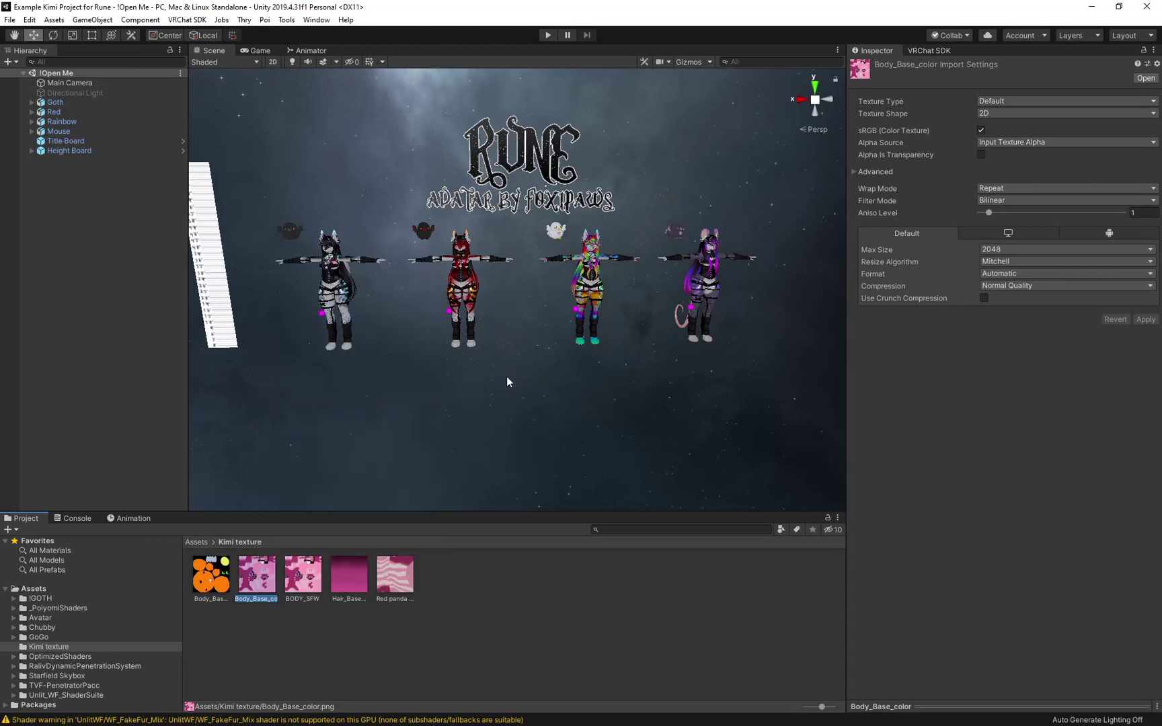
{"action": "type", "text": "BODY_NSFW"}
{"action": "key", "text": "Return"}
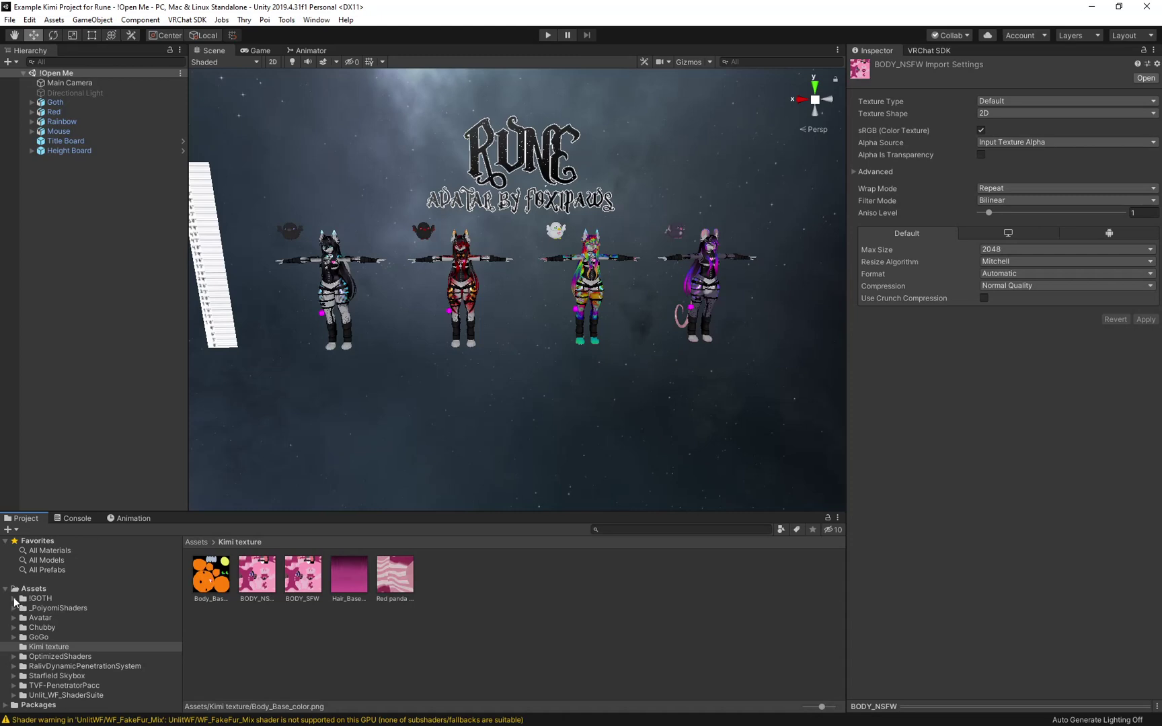
- Open the !GOTH asset folder and expand its Body subfolder in the project tree
{"action": "left_click", "coordinate": [15, 599]}
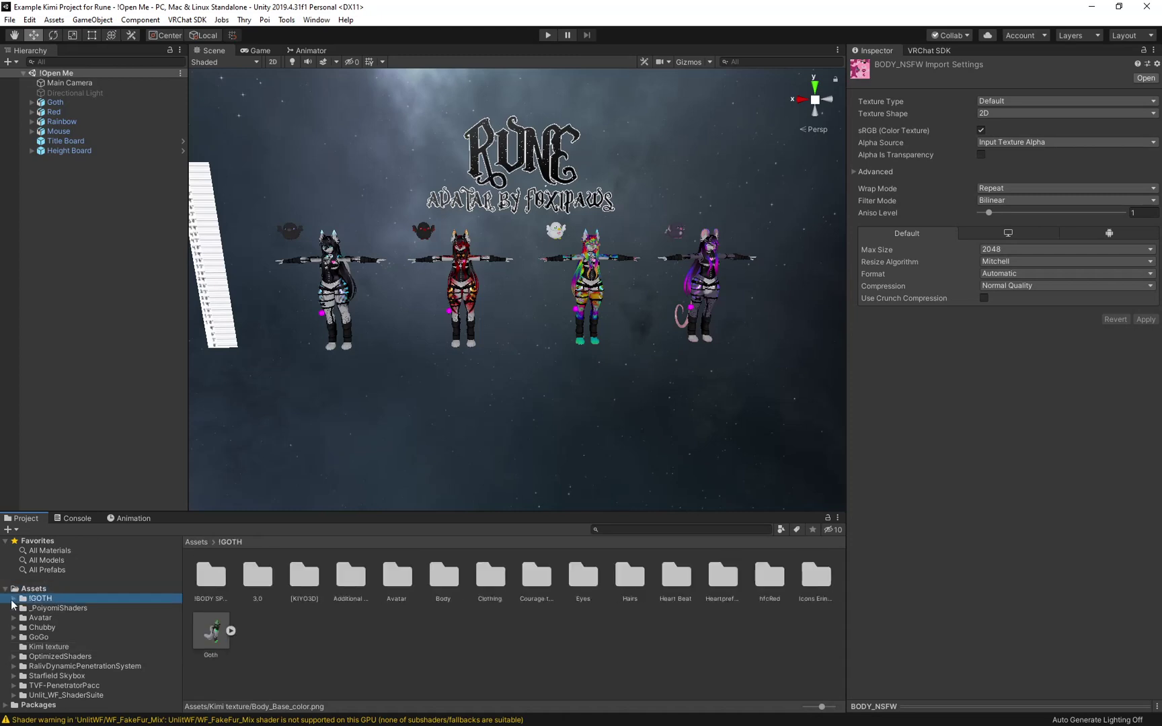
{"action": "left_click", "coordinate": [13, 600]}
{"action": "scroll", "coordinate": [49, 615], "scroll_direction": "down", "scroll_amount": 1}
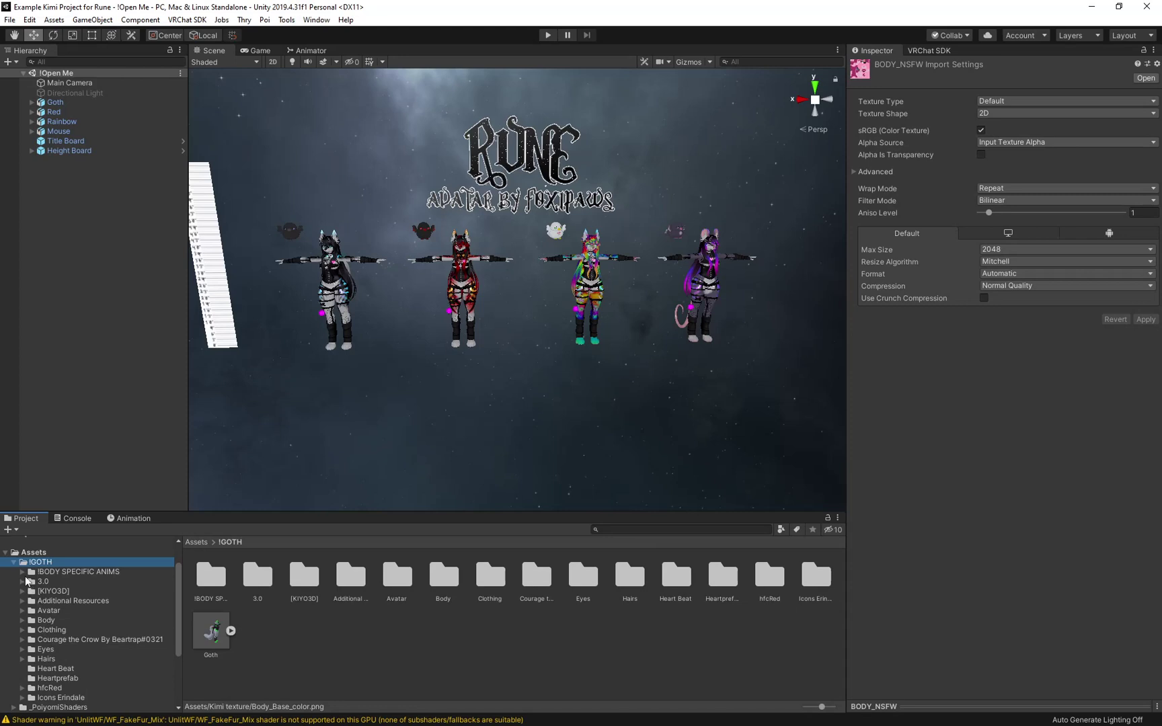
{"action": "left_click", "coordinate": [23, 620]}
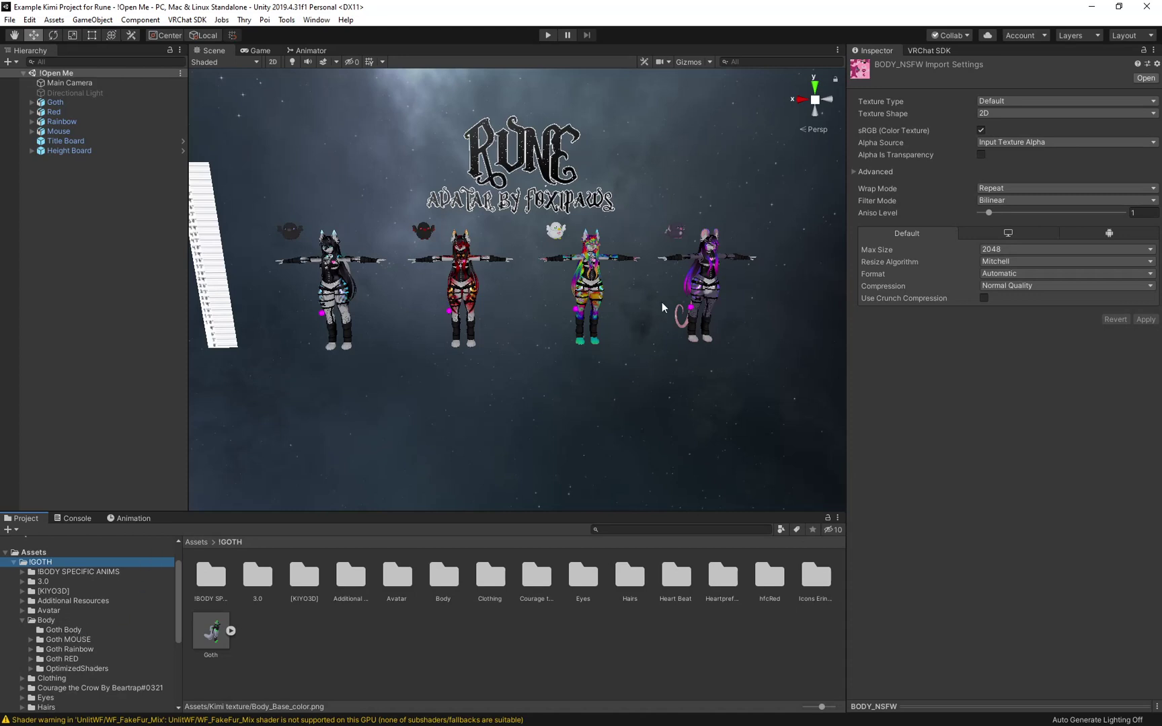
- Deactivate the Red, Rainbow and Mouse avatars so only the Goth avatar stays active in the scene
{"action": "left_click", "coordinate": [57, 106]}
{"action": "left_click", "coordinate": [59, 113]}
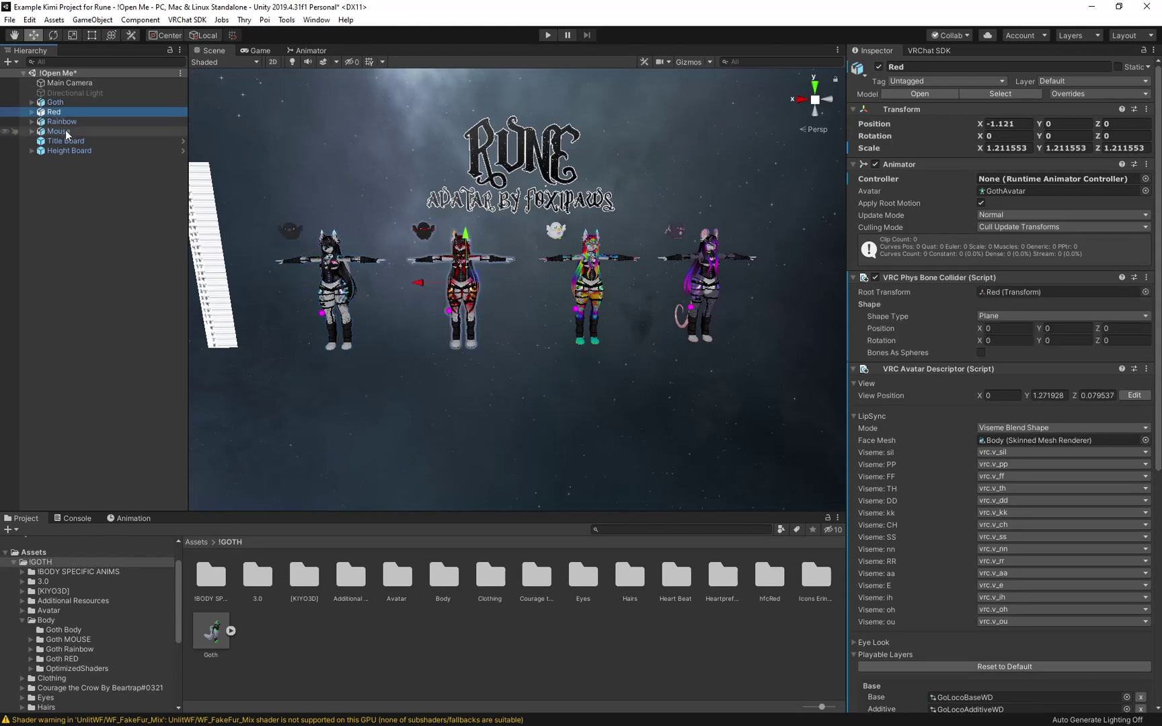
{"action": "left_click", "coordinate": [65, 131], "text": "shift"}
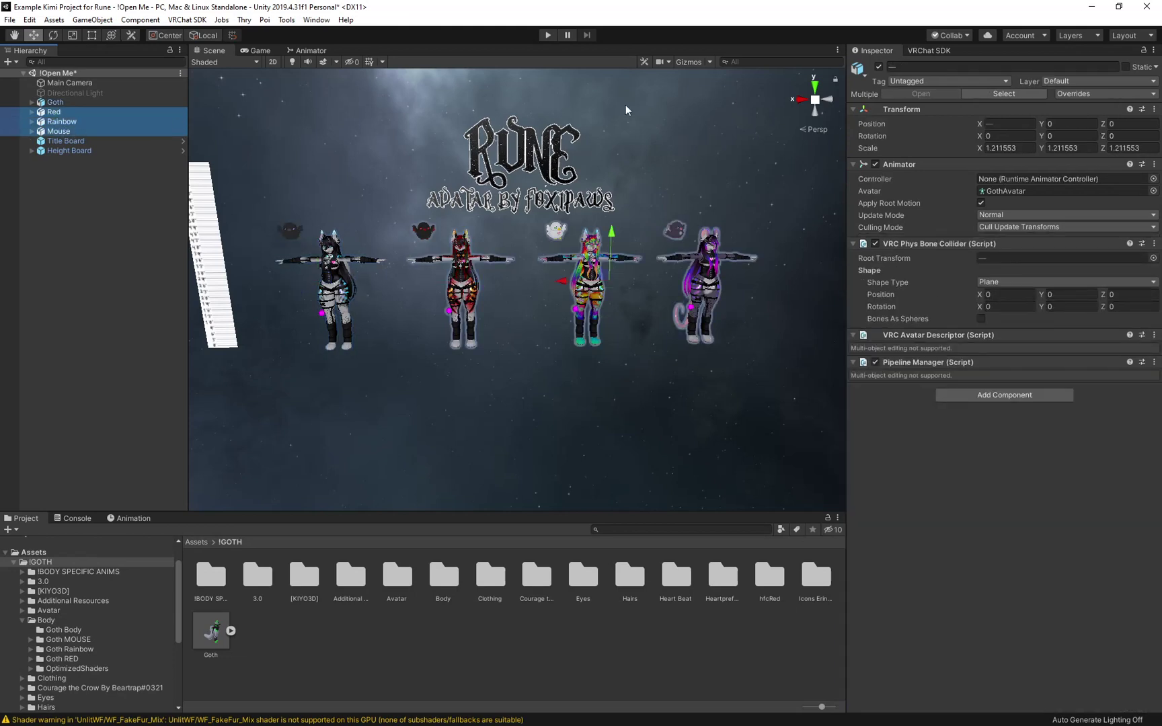
{"action": "left_click", "coordinate": [879, 67]}
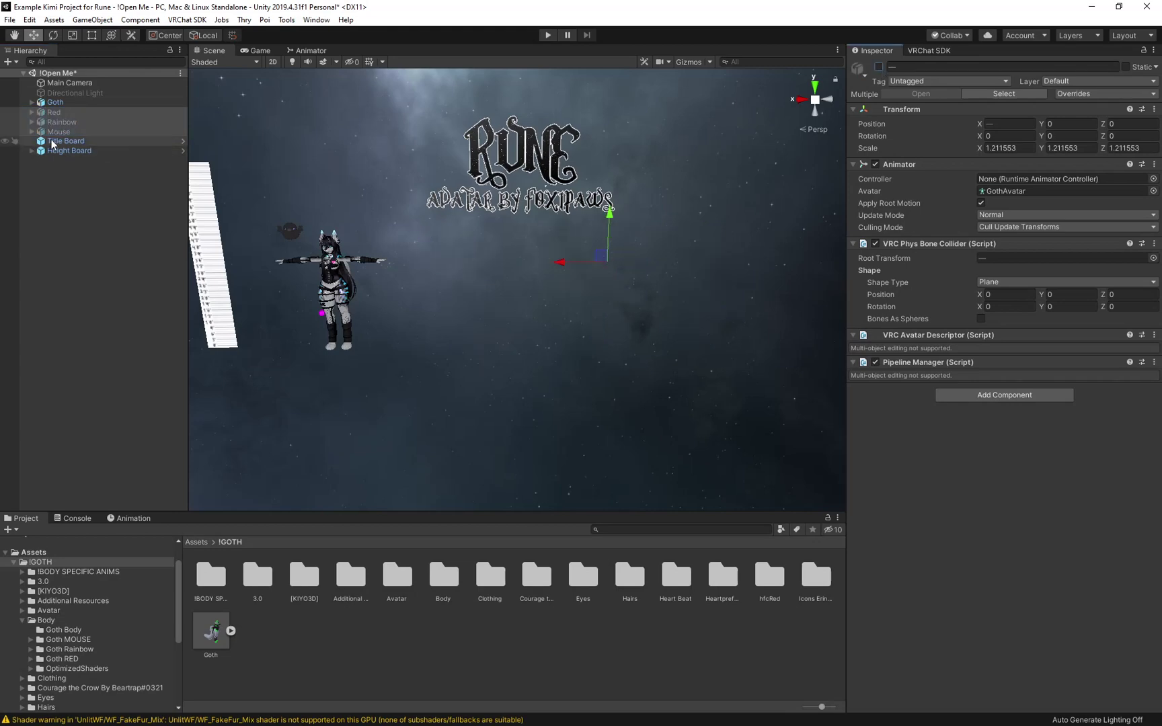
{"action": "scroll", "coordinate": [482, 284], "scroll_direction": "up", "scroll_amount": 5}
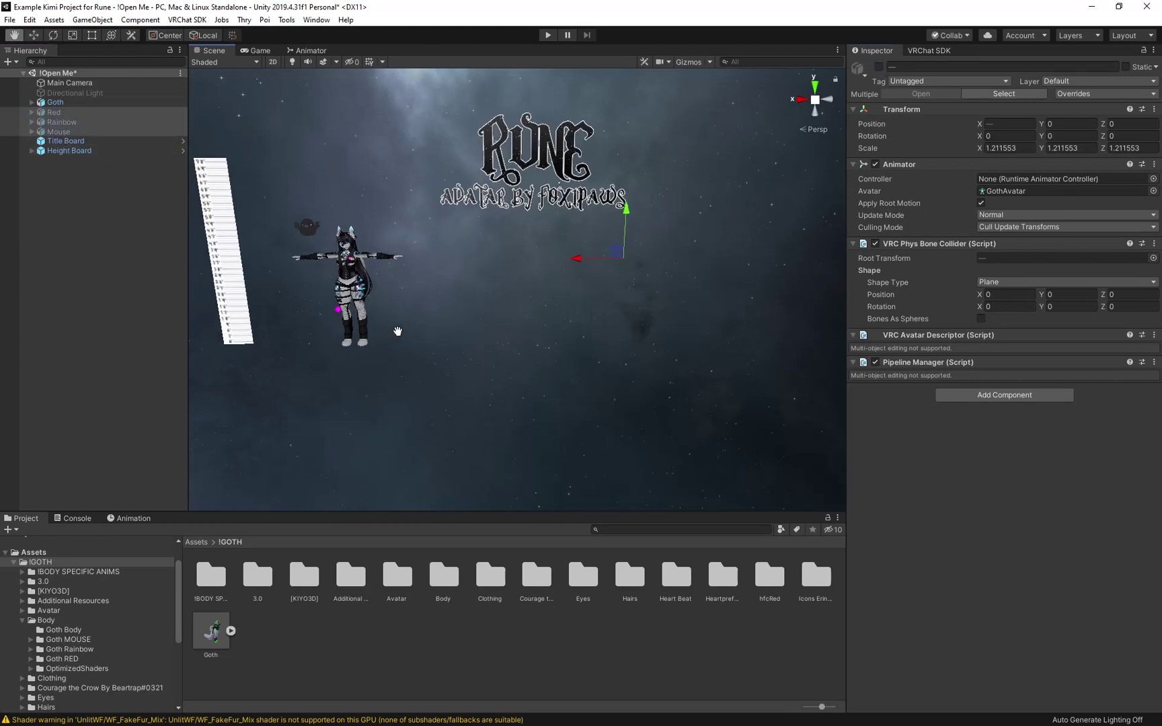
{"action": "scroll", "coordinate": [482, 282], "scroll_direction": "up", "scroll_amount": 4}
{"action": "scroll", "coordinate": [552, 329], "scroll_direction": "down", "scroll_amount": 3}
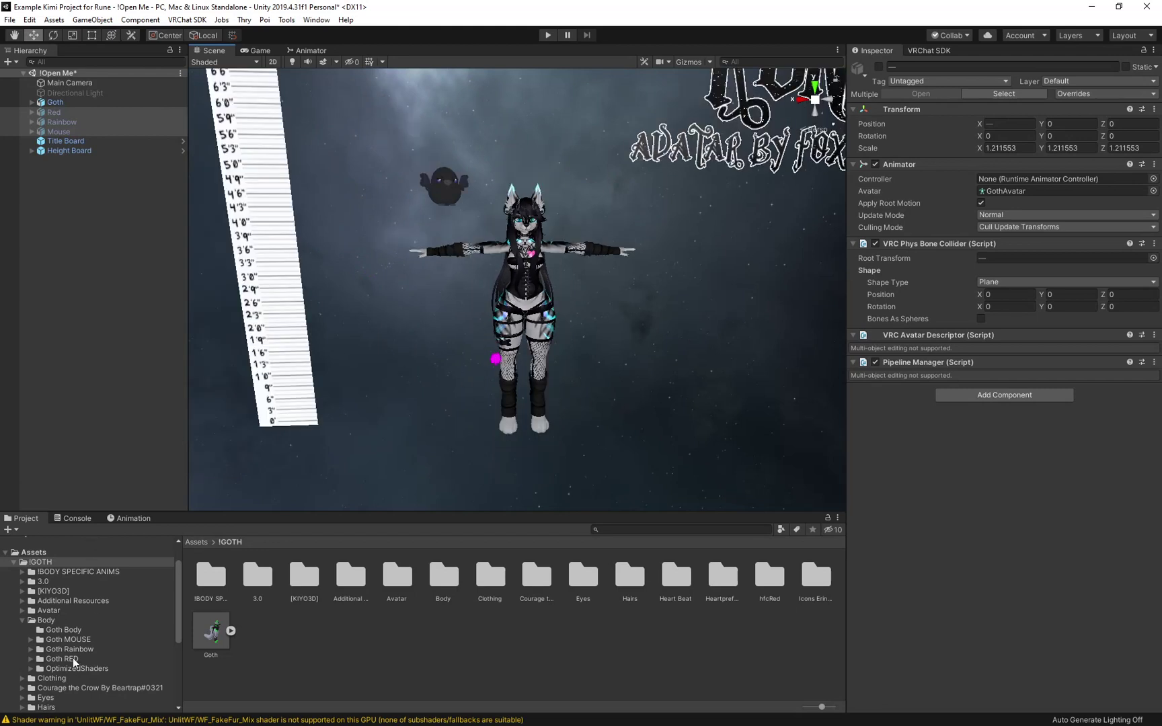
- Open the Goth Body folder and compare the Goth - BODY SFW and Goth - BODY REAL materials
{"action": "left_click", "coordinate": [49, 631]}
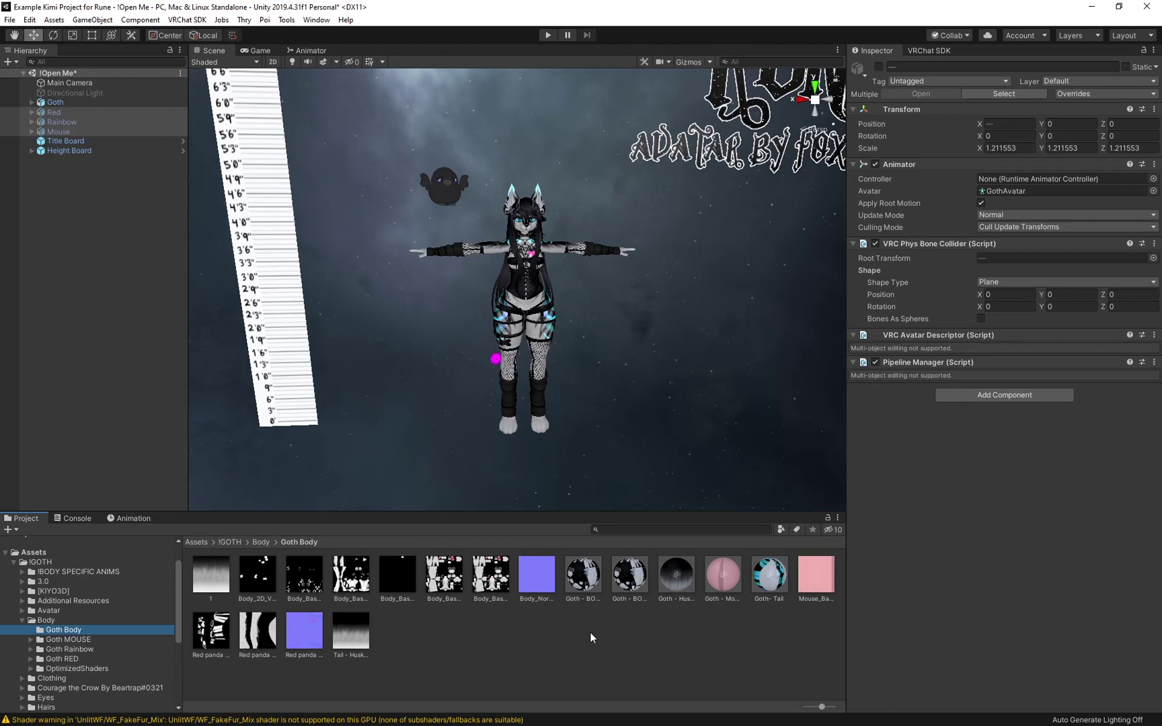
{"action": "left_click", "coordinate": [632, 577]}
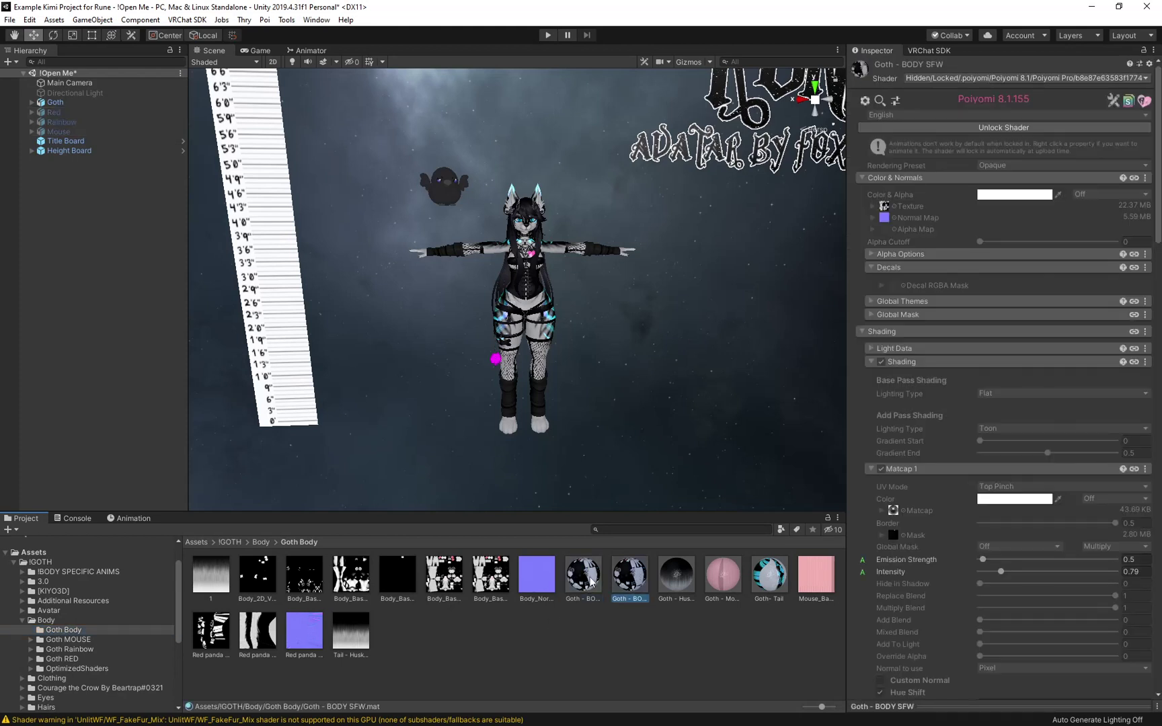
{"action": "left_click", "coordinate": [590, 582]}
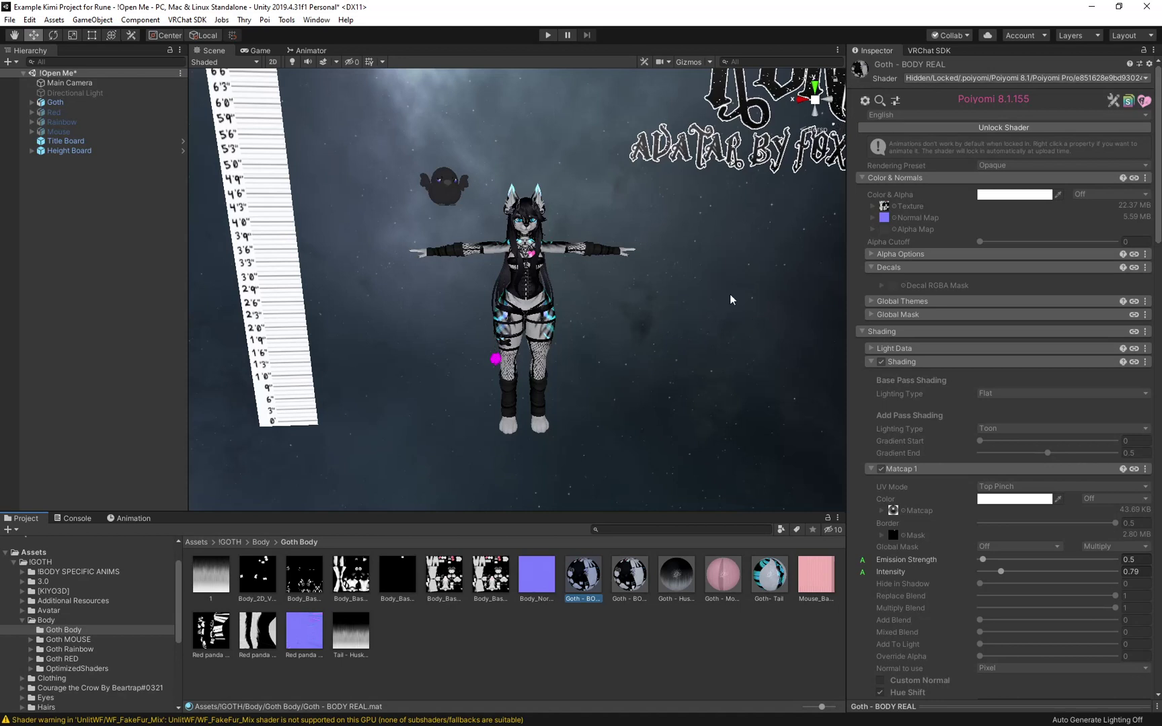
{"action": "left_click", "coordinate": [639, 577]}
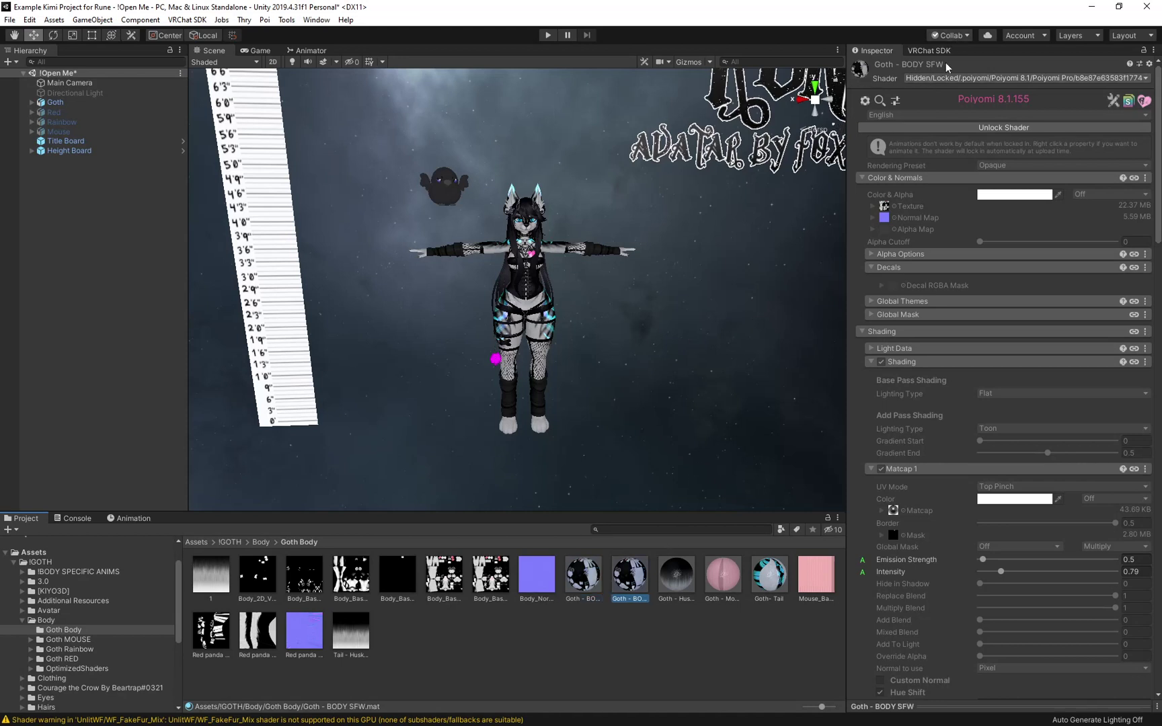
{"action": "left_click", "coordinate": [603, 572]}
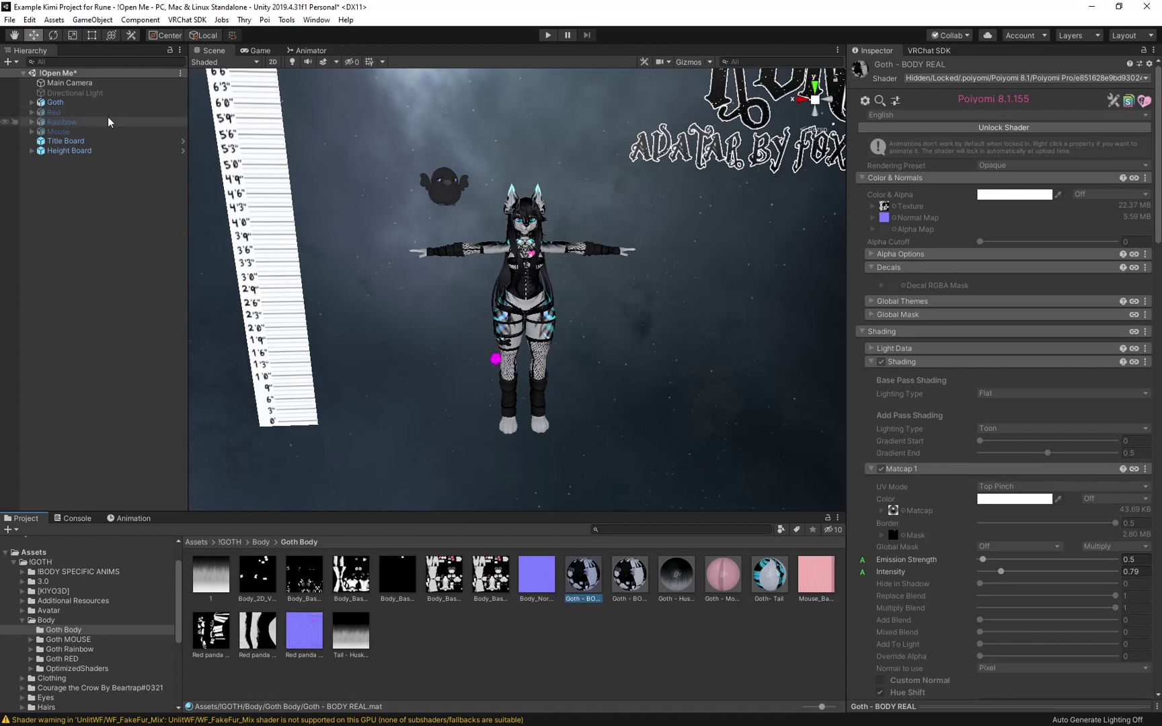
- Inspect the materials assigned to the Goth avatar's Body mesh and expand the Goth - BODY SFW material settings
{"action": "left_click", "coordinate": [32, 103]}
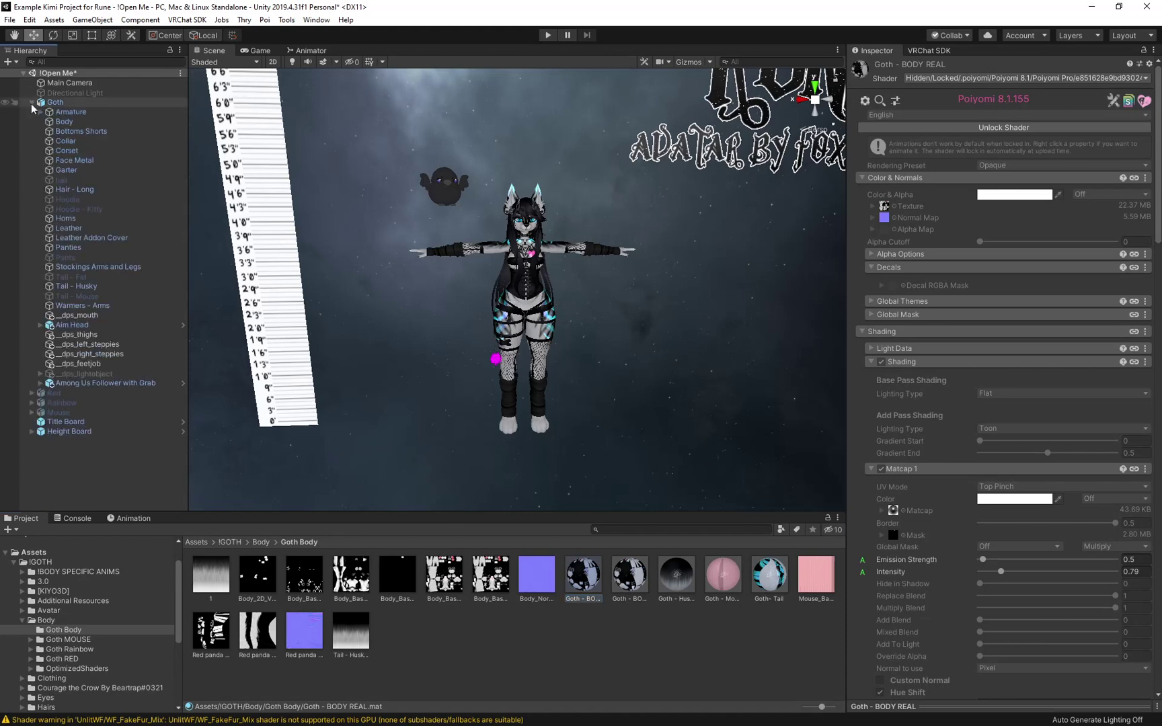
{"action": "left_click", "coordinate": [64, 122]}
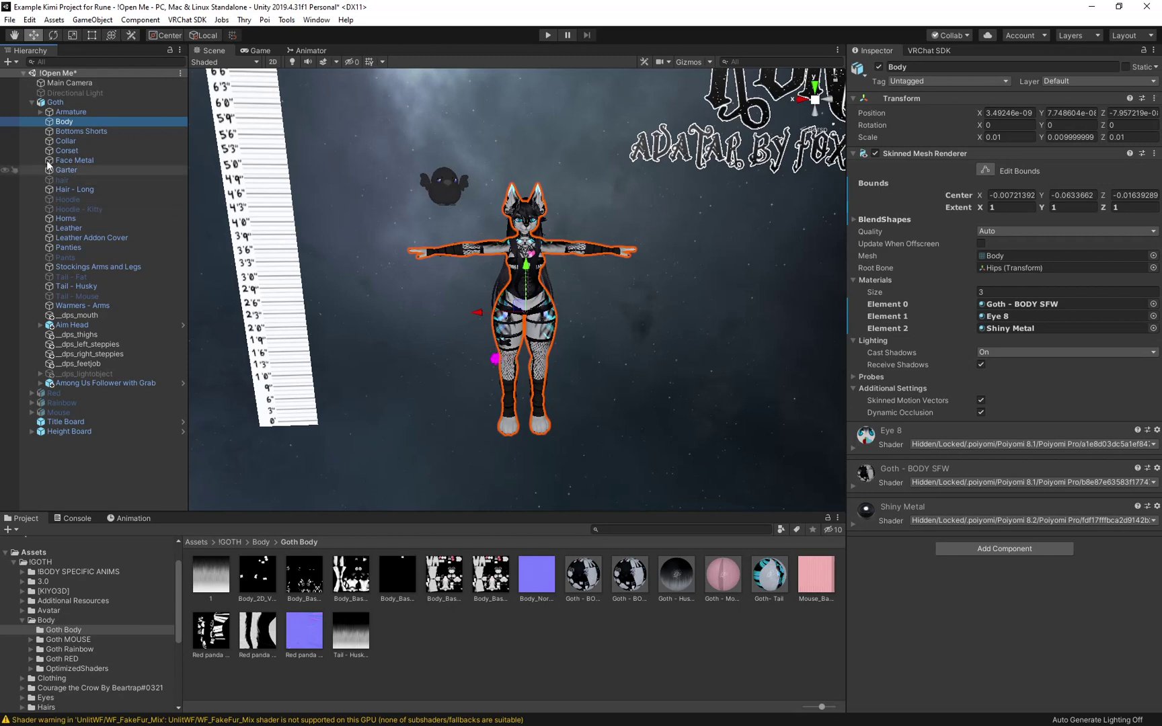
{"action": "left_click", "coordinate": [853, 487]}
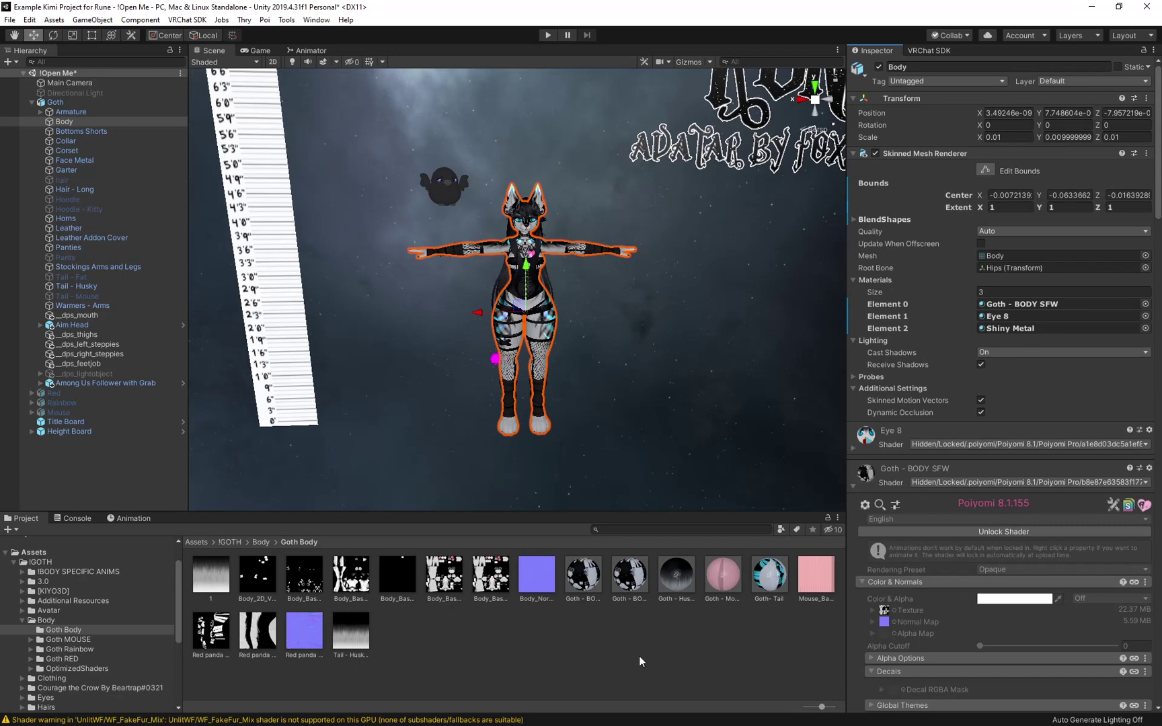
- Unlock the shader of the Goth - BODY REAL material and collapse the Body folder in the project tree
{"action": "left_click", "coordinate": [590, 573]}
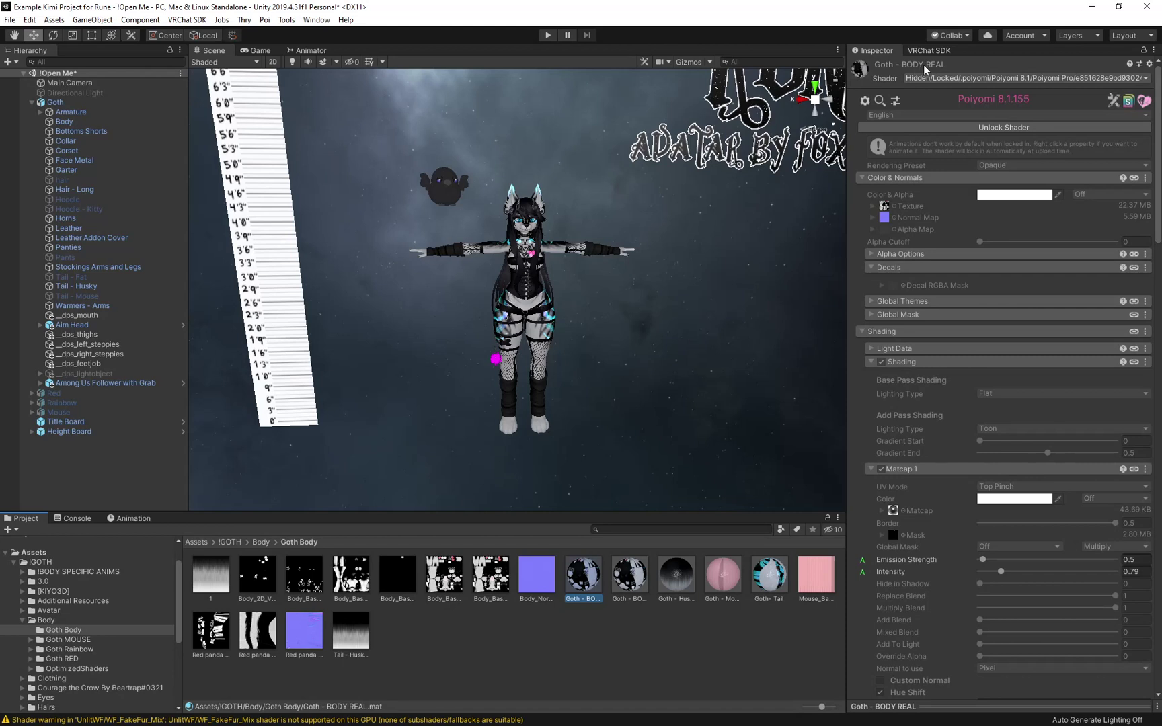
{"action": "left_click", "coordinate": [981, 126]}
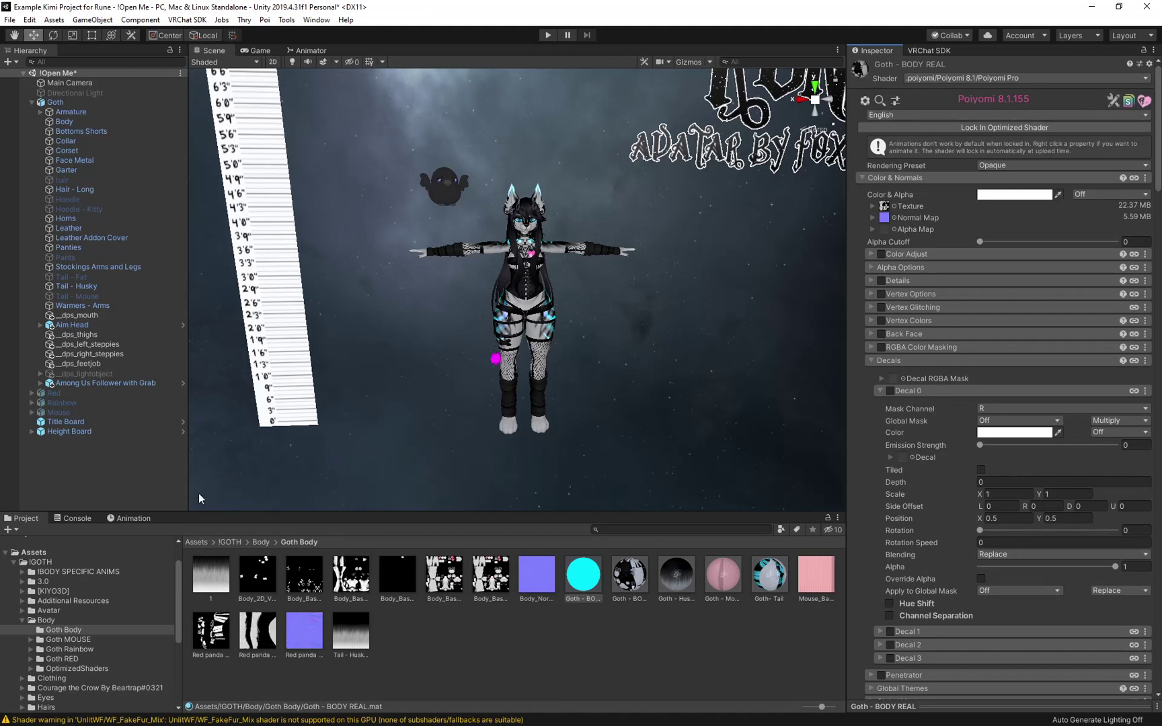
{"action": "left_click", "coordinate": [24, 620]}
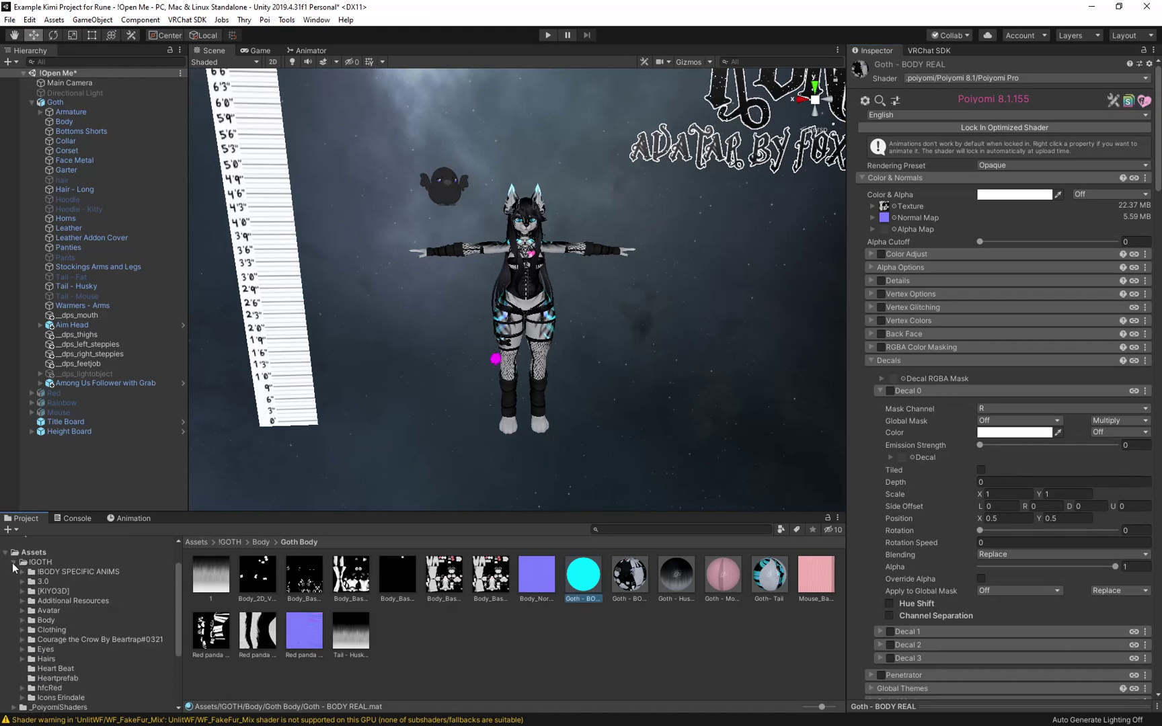
- Assign the BODY_NS... texture from the Kimi texture folder as the main Texture of the Goth - BODY REAL material
{"action": "left_click", "coordinate": [13, 564]}
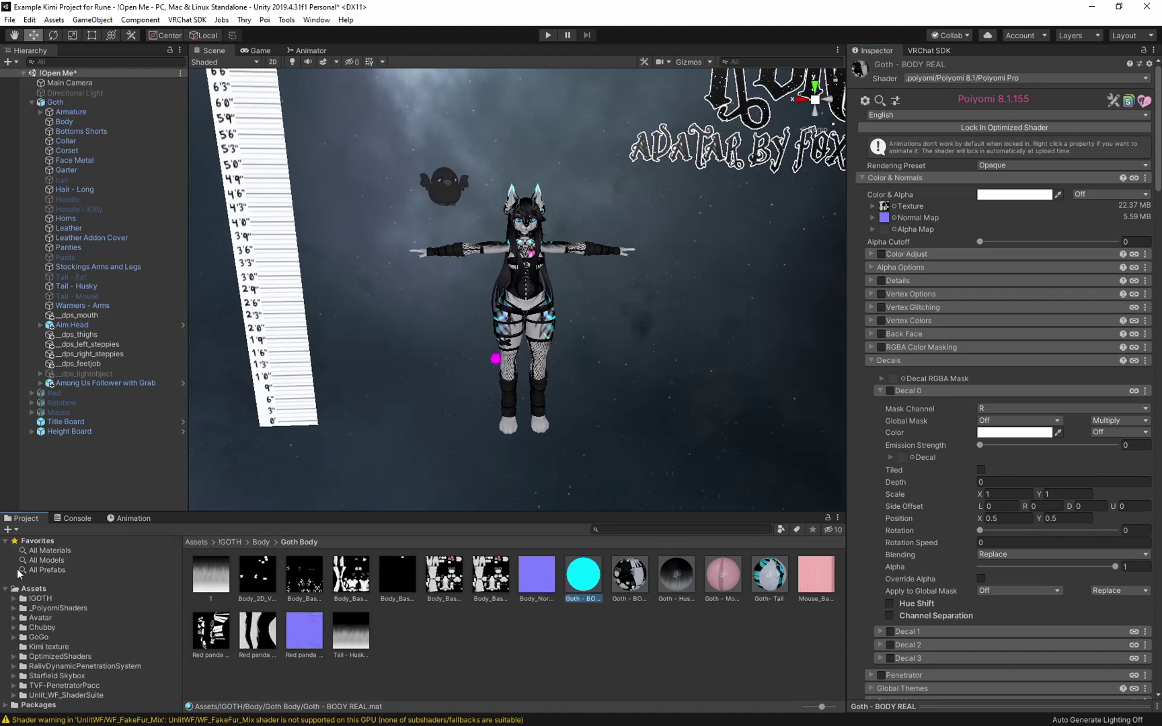
{"action": "left_click", "coordinate": [48, 646]}
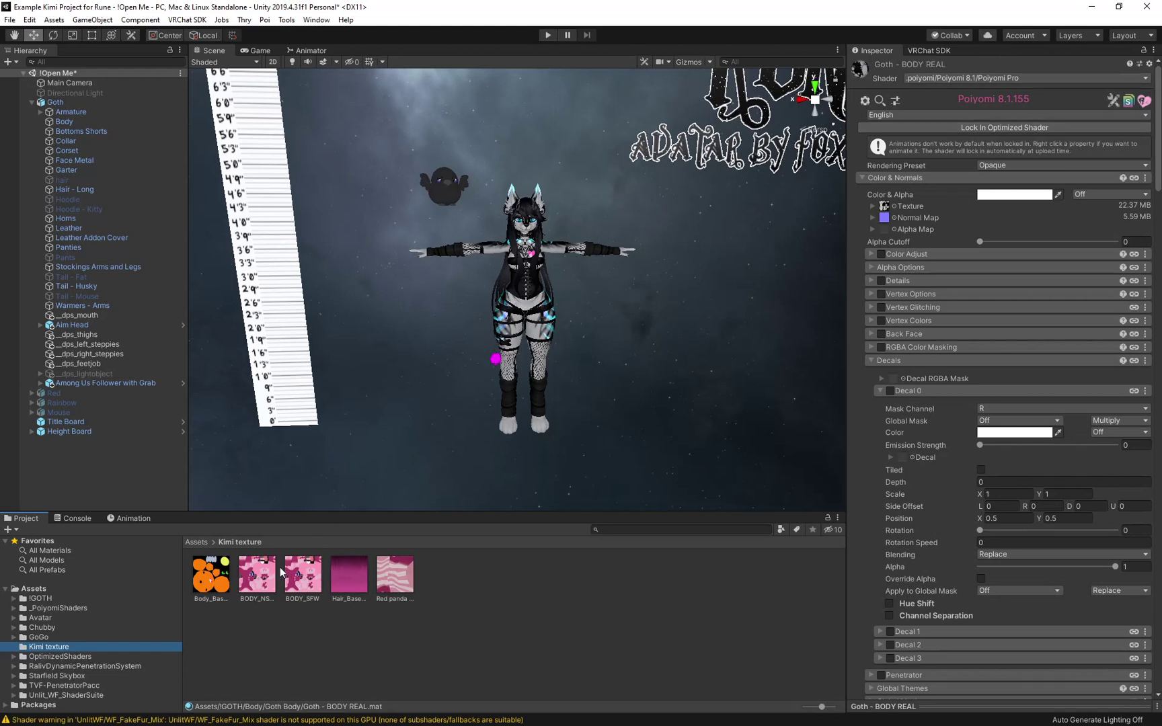
{"action": "left_click_drag", "start_coordinate": [263, 581], "coordinate": [885, 209]}
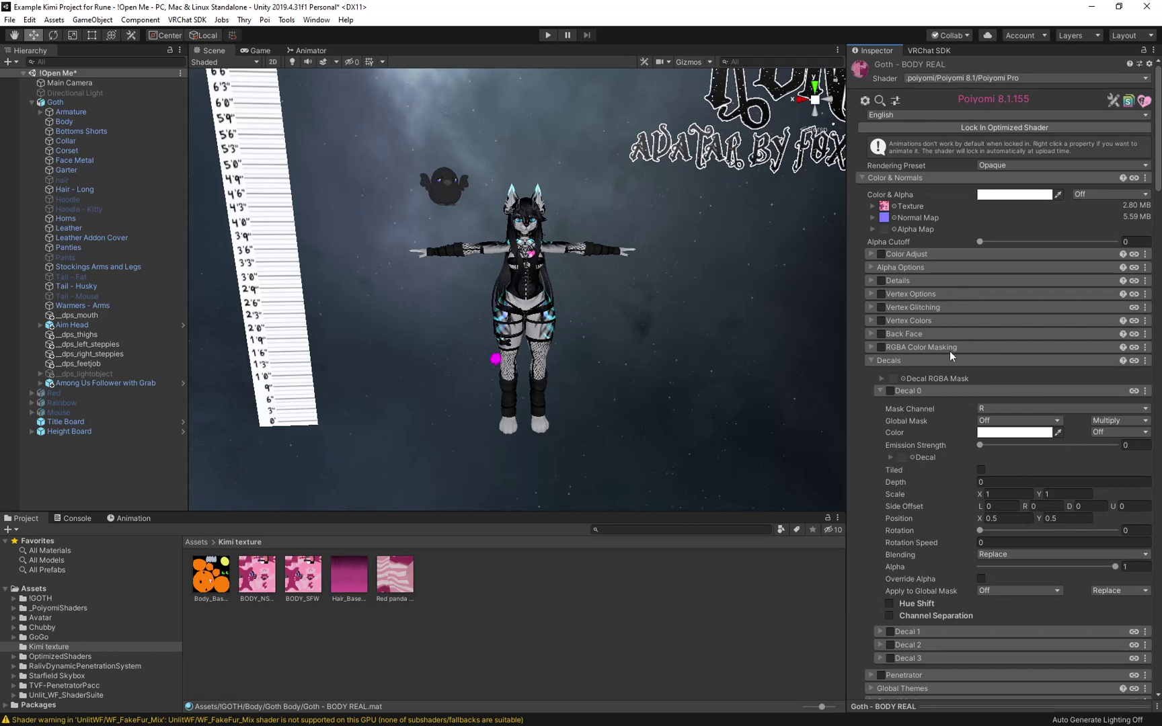
- Try the Wrapped lighting type in the Goth - BODY REAL material's base pass shading and return it to Flat
{"action": "scroll", "coordinate": [949, 354], "scroll_direction": "down", "scroll_amount": 5}
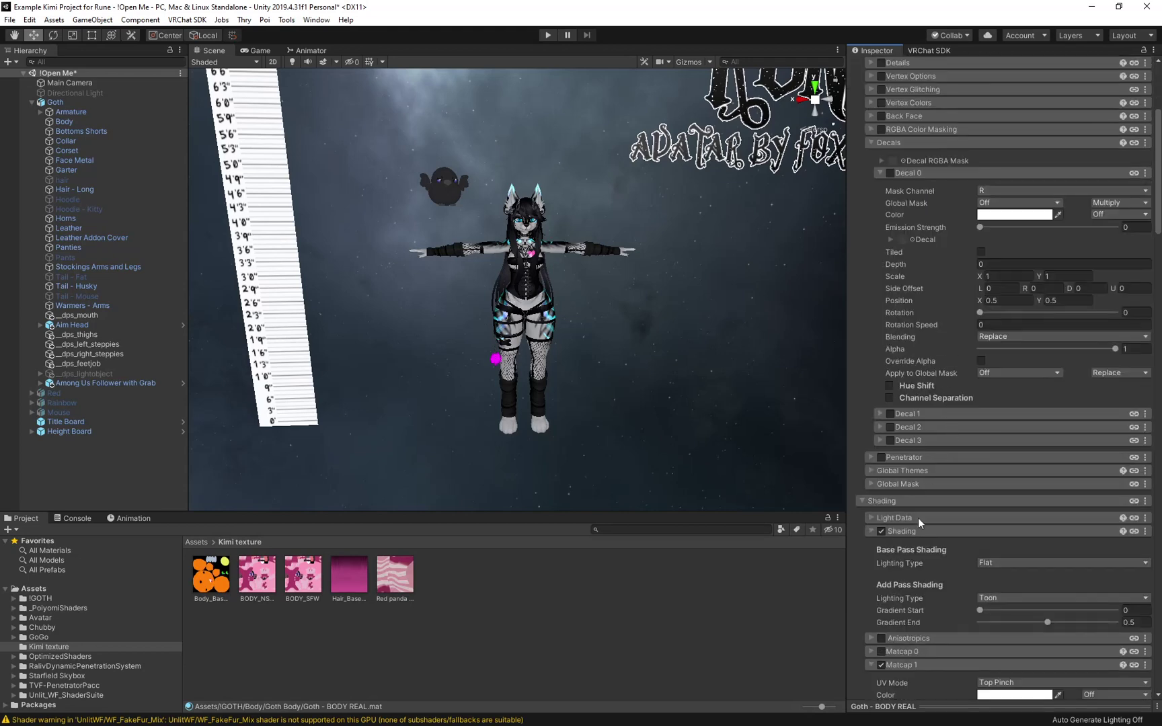
{"action": "scroll", "coordinate": [912, 434], "scroll_direction": "down", "scroll_amount": 3}
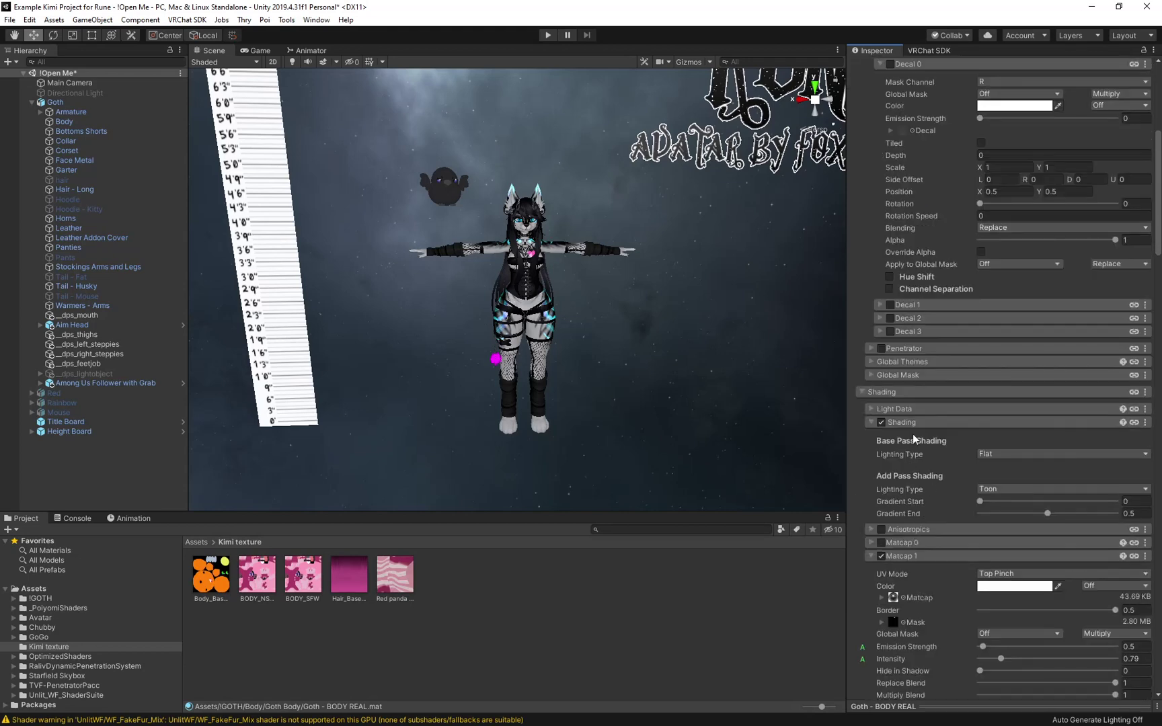
{"action": "left_click", "coordinate": [1022, 455]}
{"action": "left_click", "coordinate": [1018, 496]}
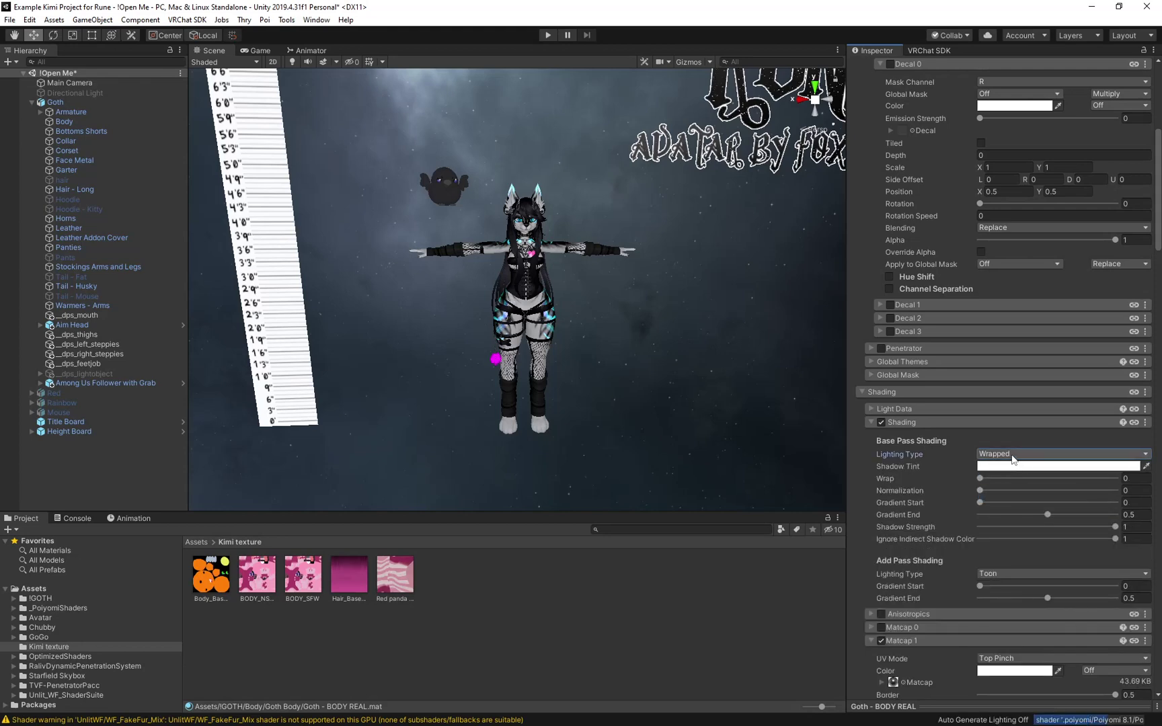
{"action": "left_click", "coordinate": [1013, 459]}
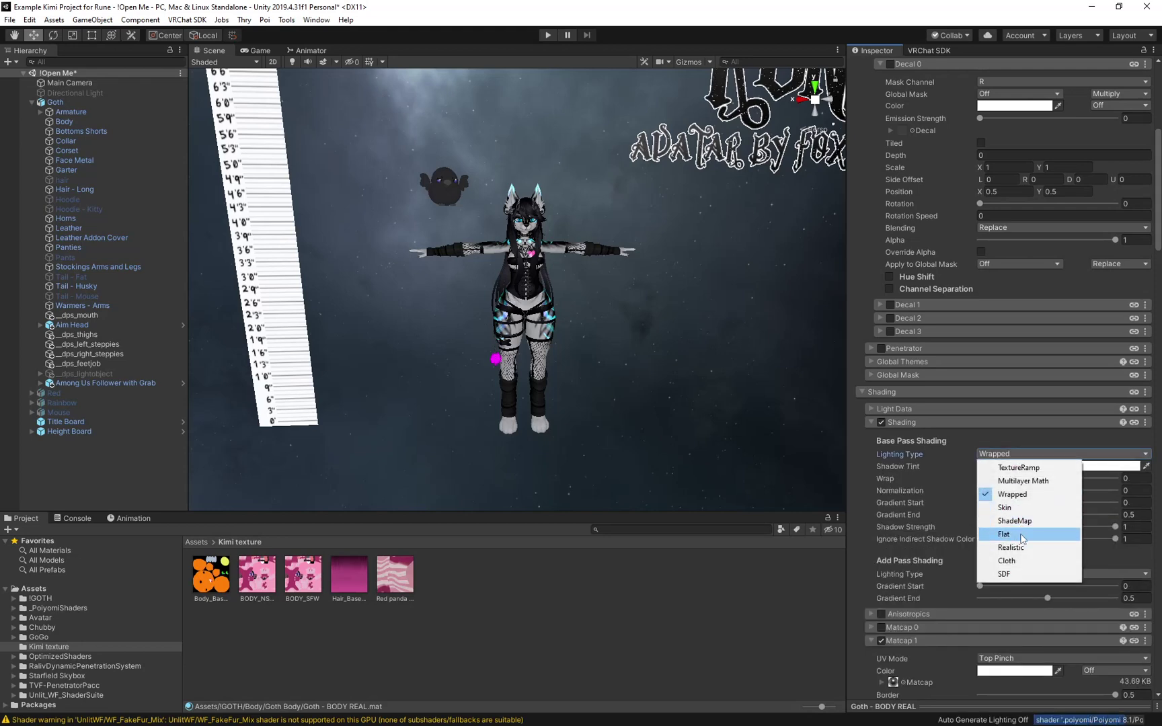
{"action": "left_click", "coordinate": [1023, 537]}
- Lock the Goth - BODY REAL shader and unlock the shader of the Goth - BODY SFW material in the Goth Body folder
{"action": "scroll", "coordinate": [958, 474], "scroll_direction": "up", "scroll_amount": 9}
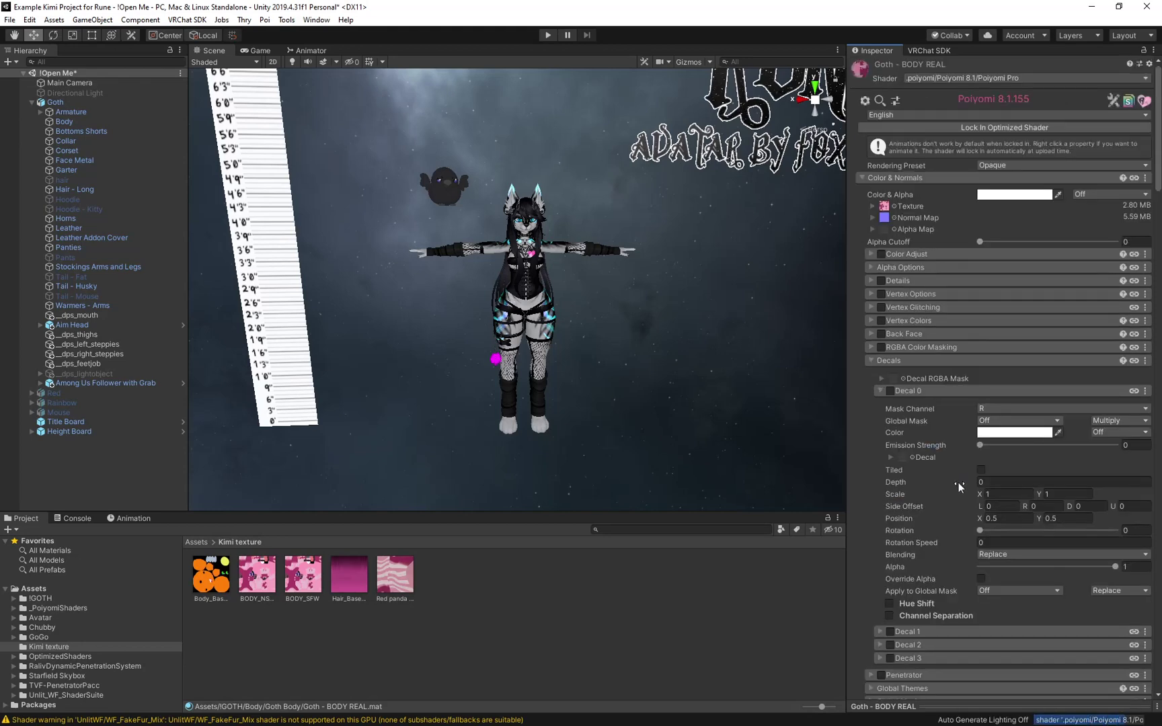
{"action": "left_click", "coordinate": [990, 131]}
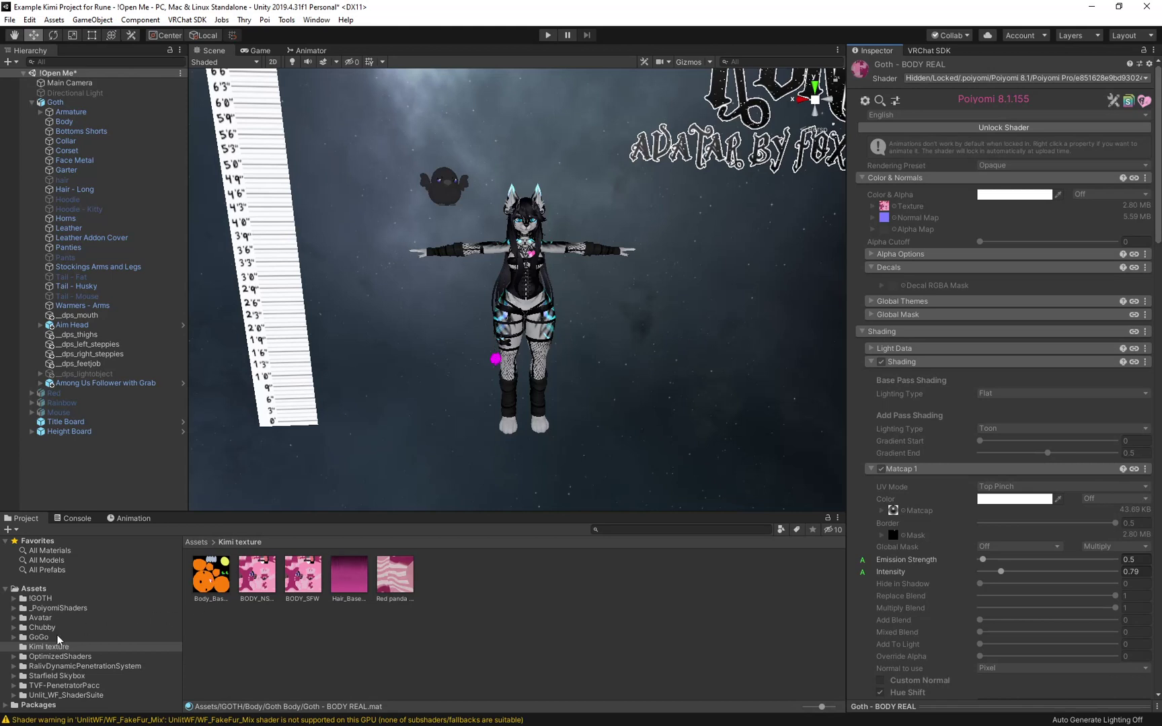
{"action": "left_click", "coordinate": [14, 598]}
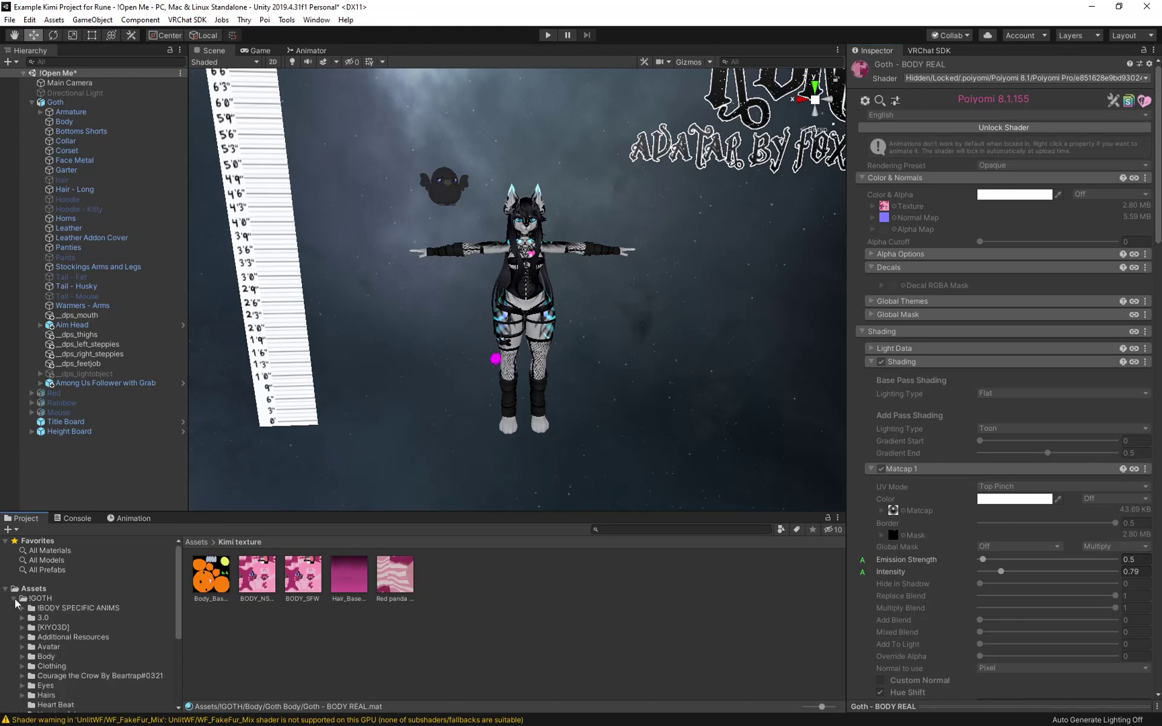
{"action": "left_click", "coordinate": [47, 656]}
{"action": "left_click", "coordinate": [23, 657]}
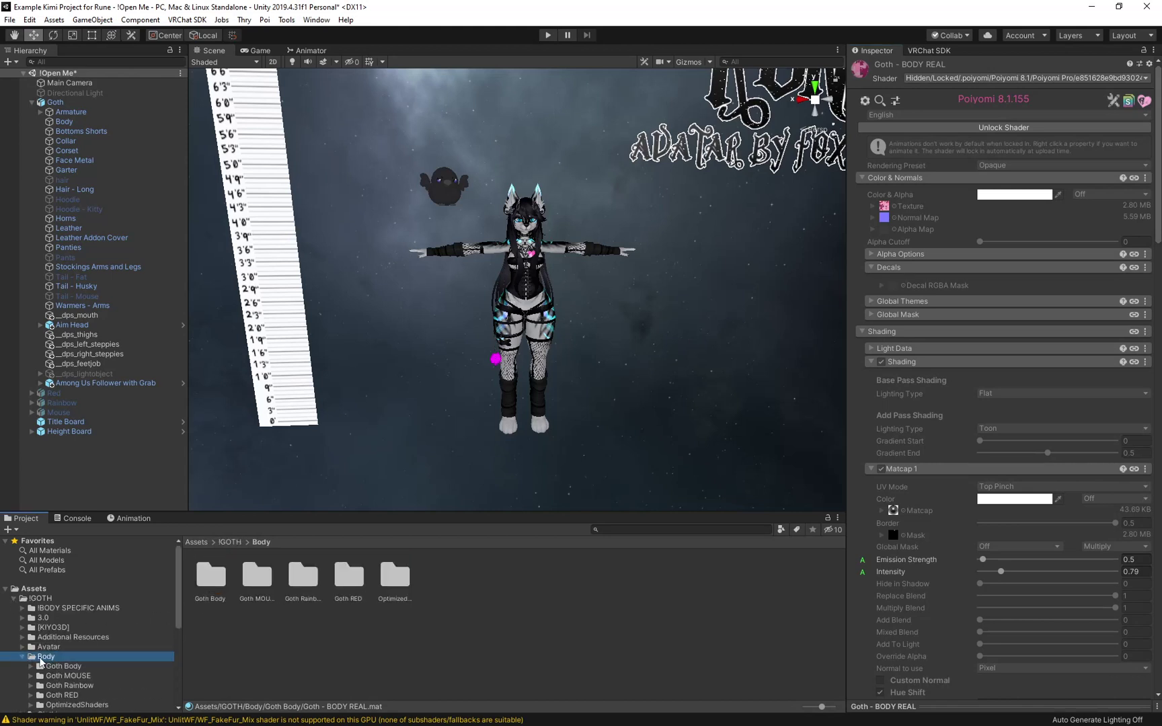
{"action": "left_click", "coordinate": [62, 666]}
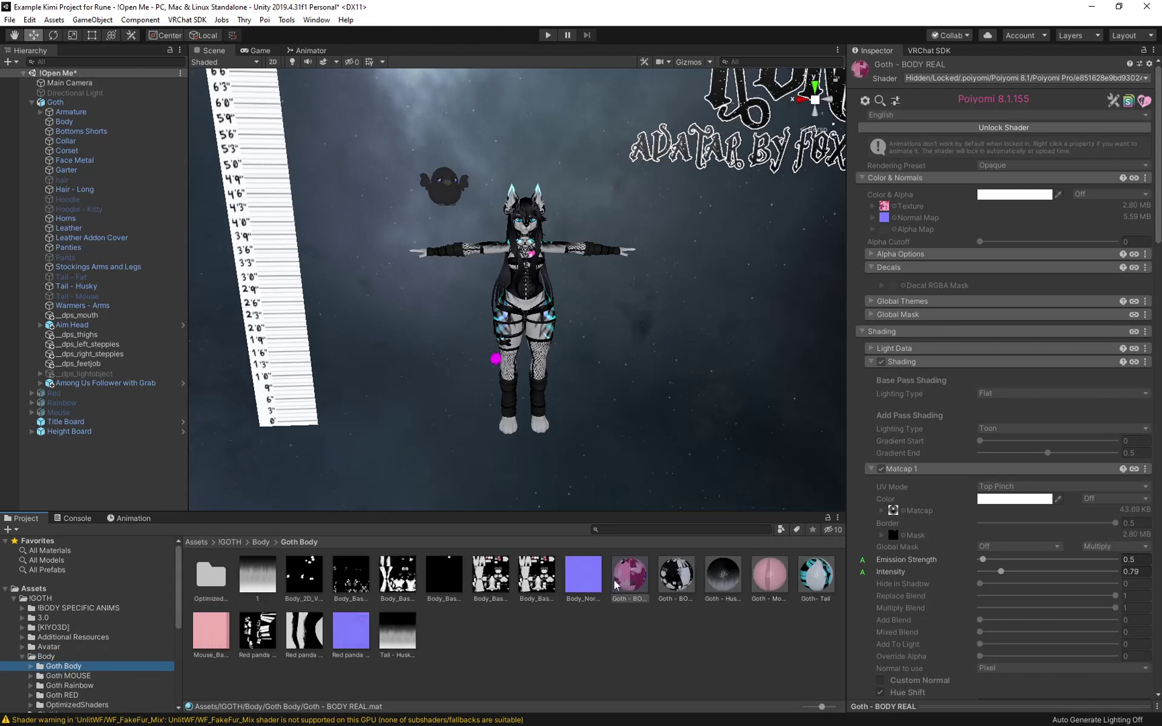
{"action": "left_click", "coordinate": [677, 600]}
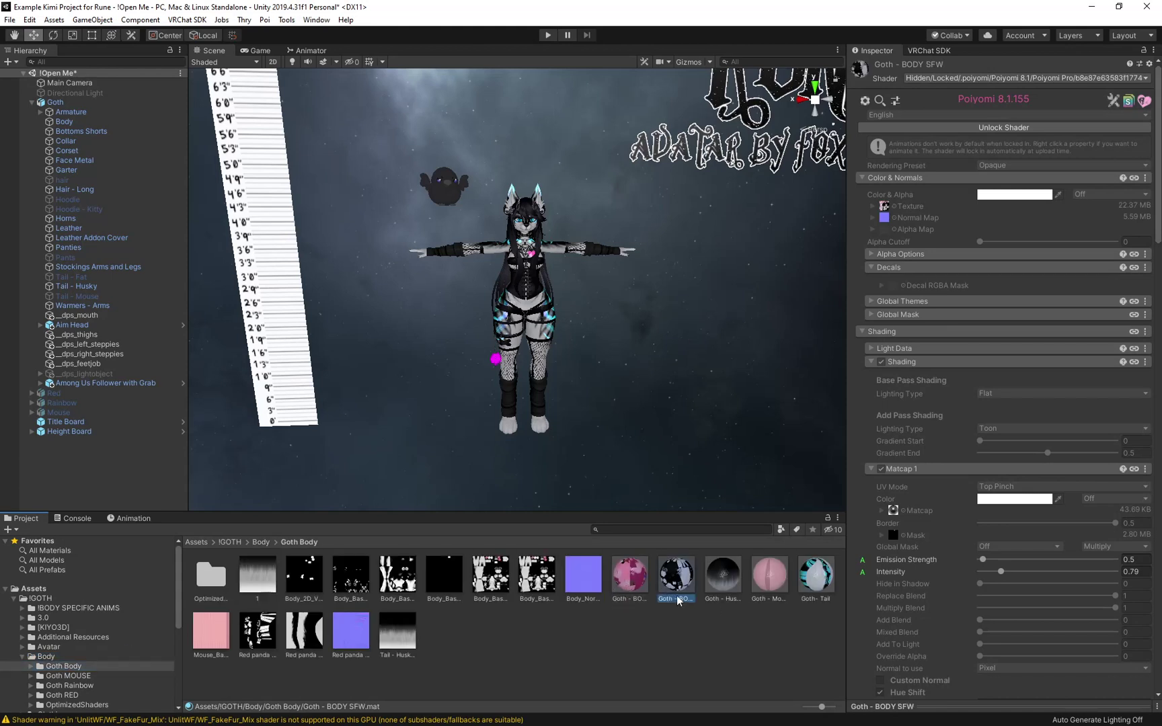
{"action": "left_click", "coordinate": [1030, 130]}
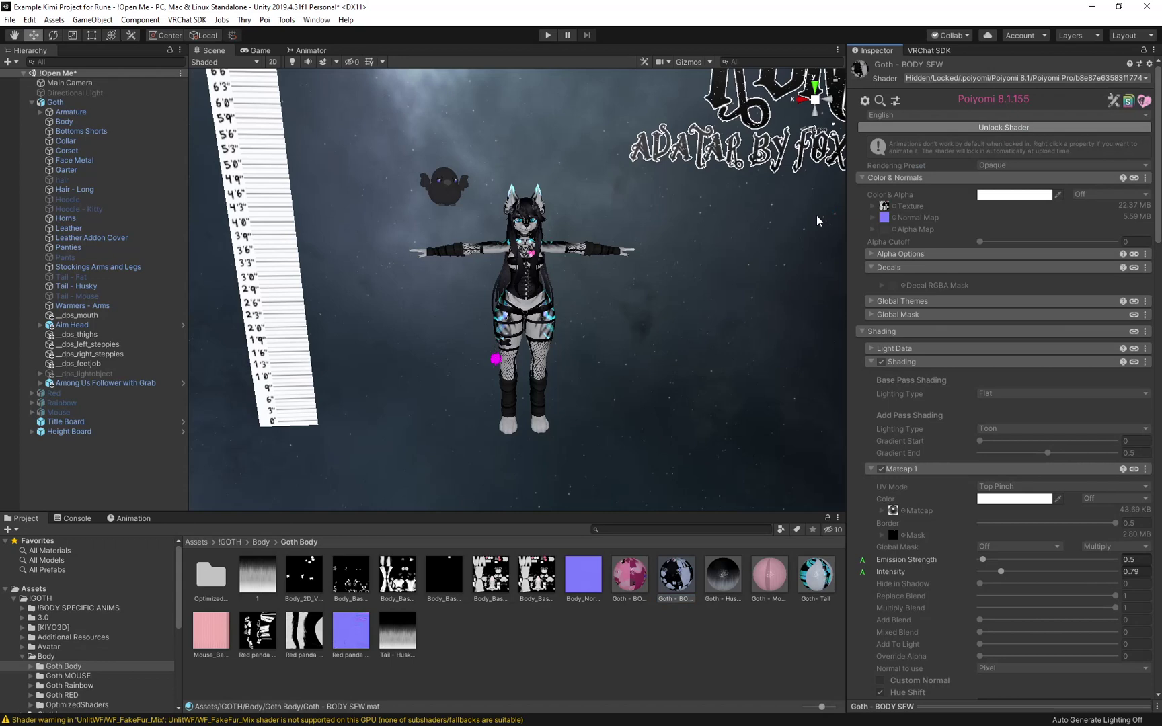
- Assign the BODY_SFW texture from the Kimi texture folder to the Goth - BODY SFW material and lock its shader
{"action": "left_click", "coordinate": [16, 599]}
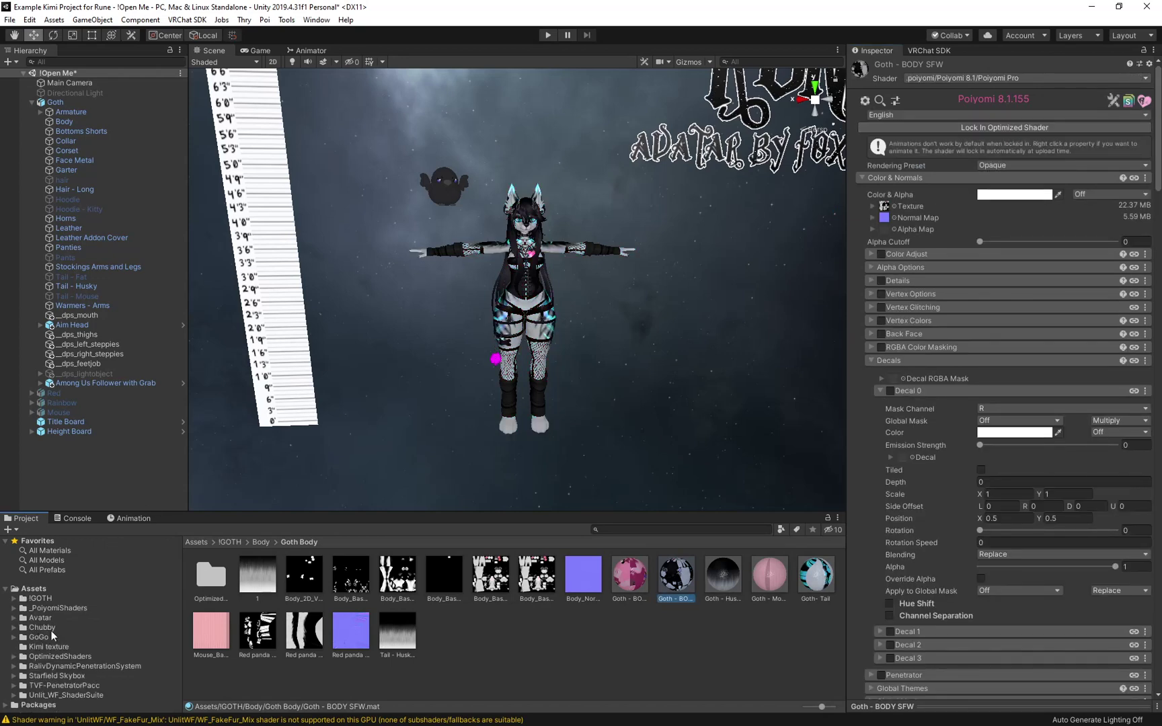
{"action": "left_click", "coordinate": [49, 648]}
{"action": "left_click_drag", "start_coordinate": [304, 577], "coordinate": [884, 208]}
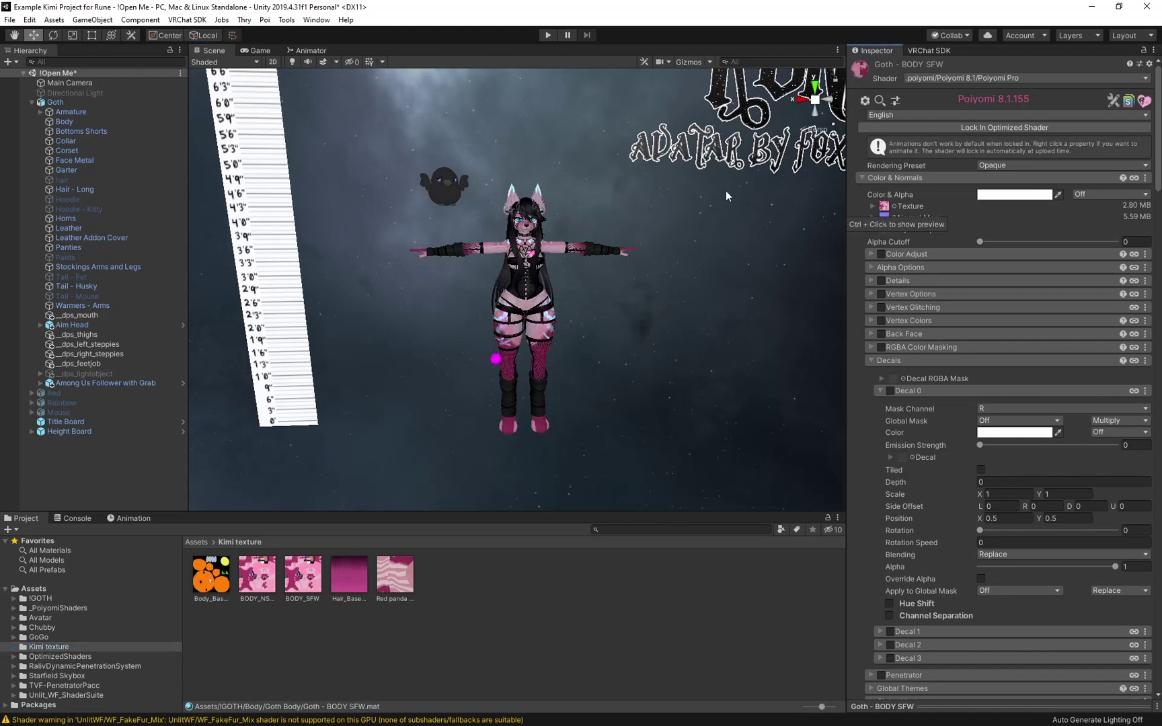
{"action": "scroll", "coordinate": [522, 223], "scroll_direction": "up", "scroll_amount": 5}
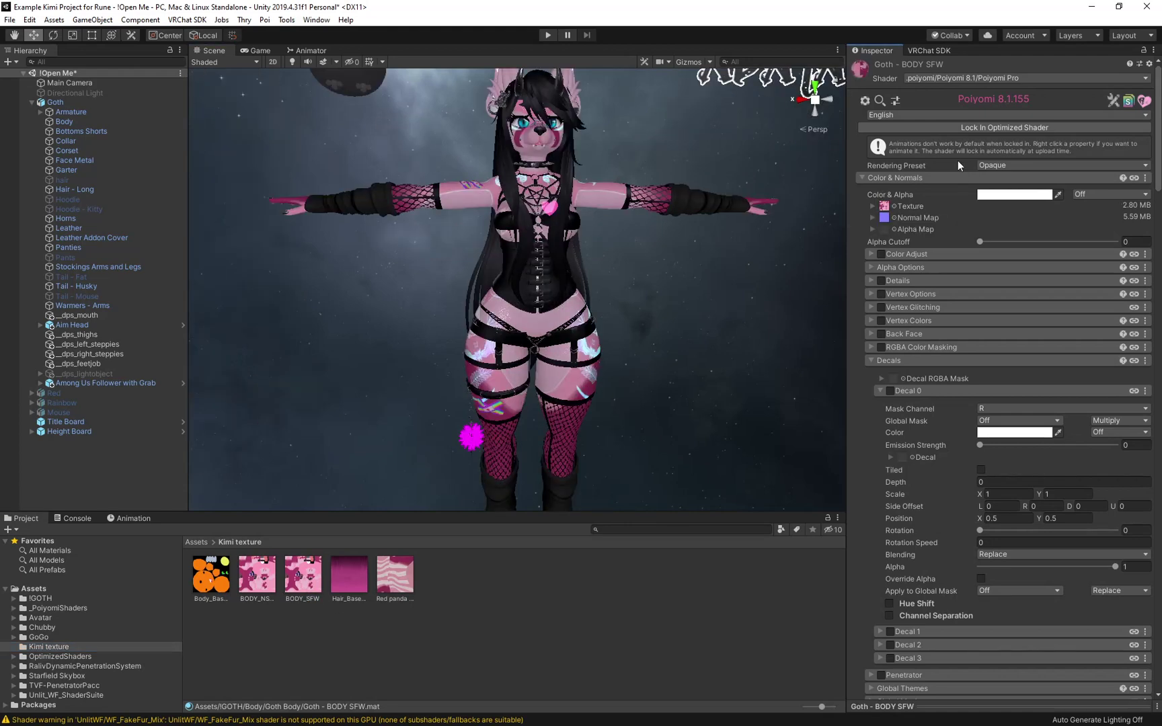
{"action": "scroll", "coordinate": [753, 274], "scroll_direction": "down", "scroll_amount": 5}
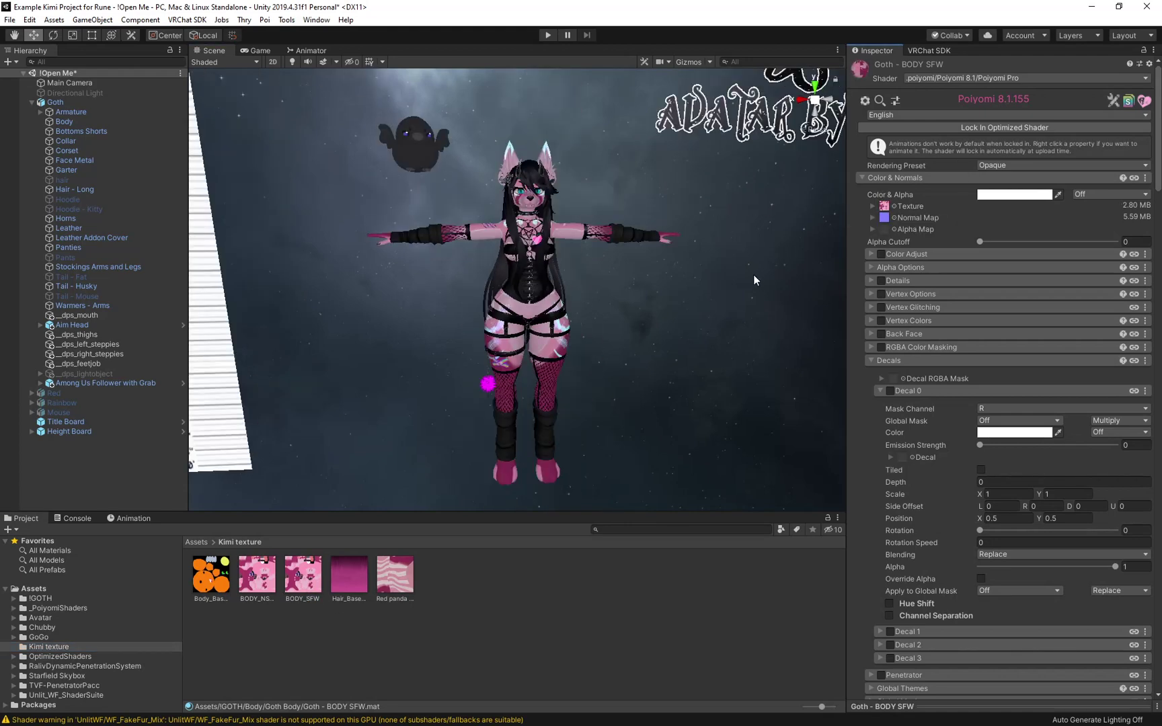
{"action": "left_click", "coordinate": [1001, 125]}
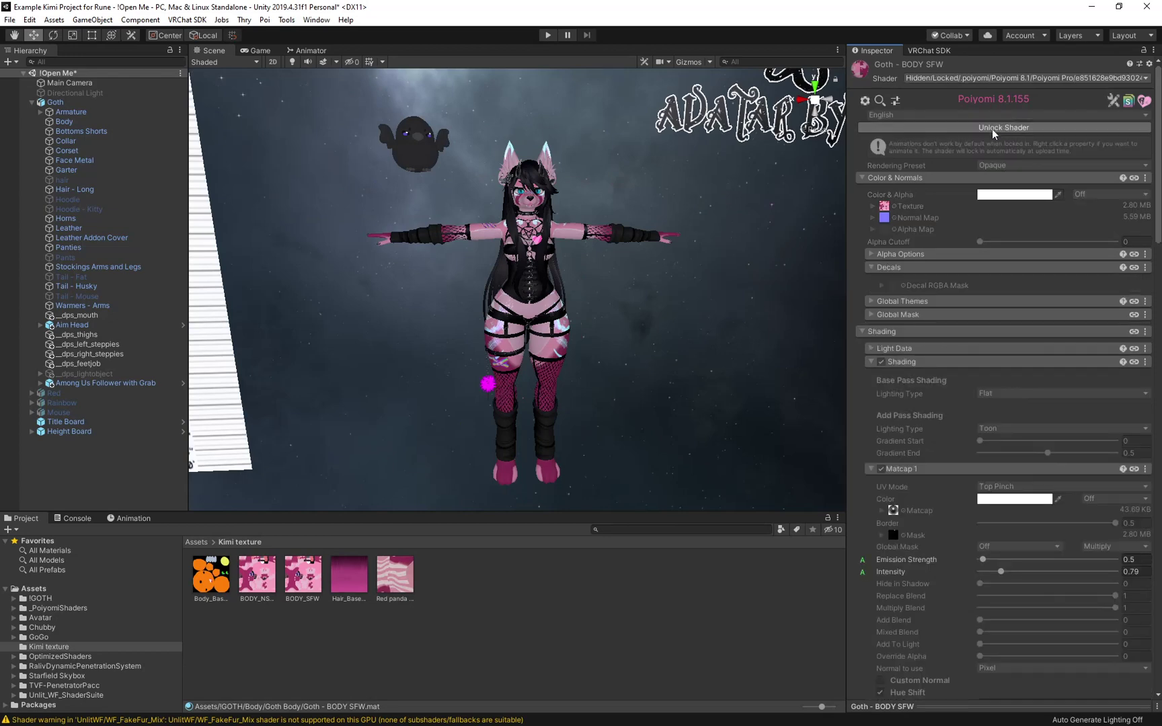
{"action": "left_click_drag", "start_coordinate": [583, 286], "coordinate": [609, 323], "text": "alt"}
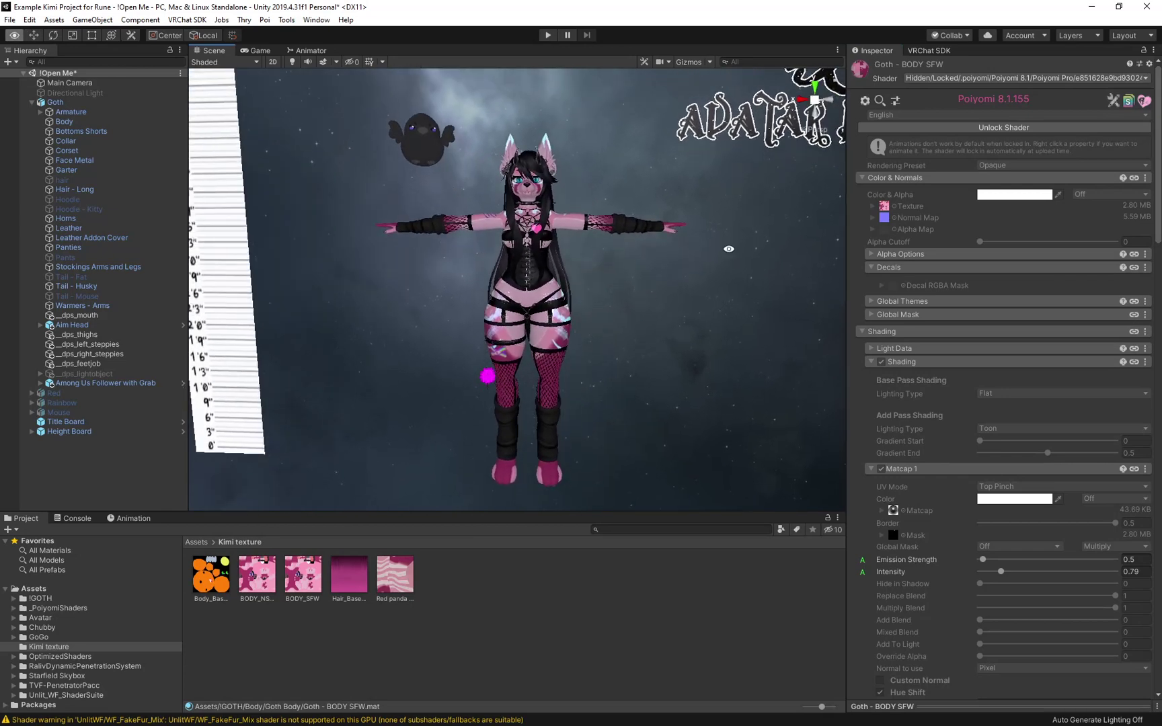
- Unlock the Goth - BODY SFW shader, try the Wrapped base pass lighting type and return it to Flat
{"action": "left_click", "coordinate": [1002, 127]}
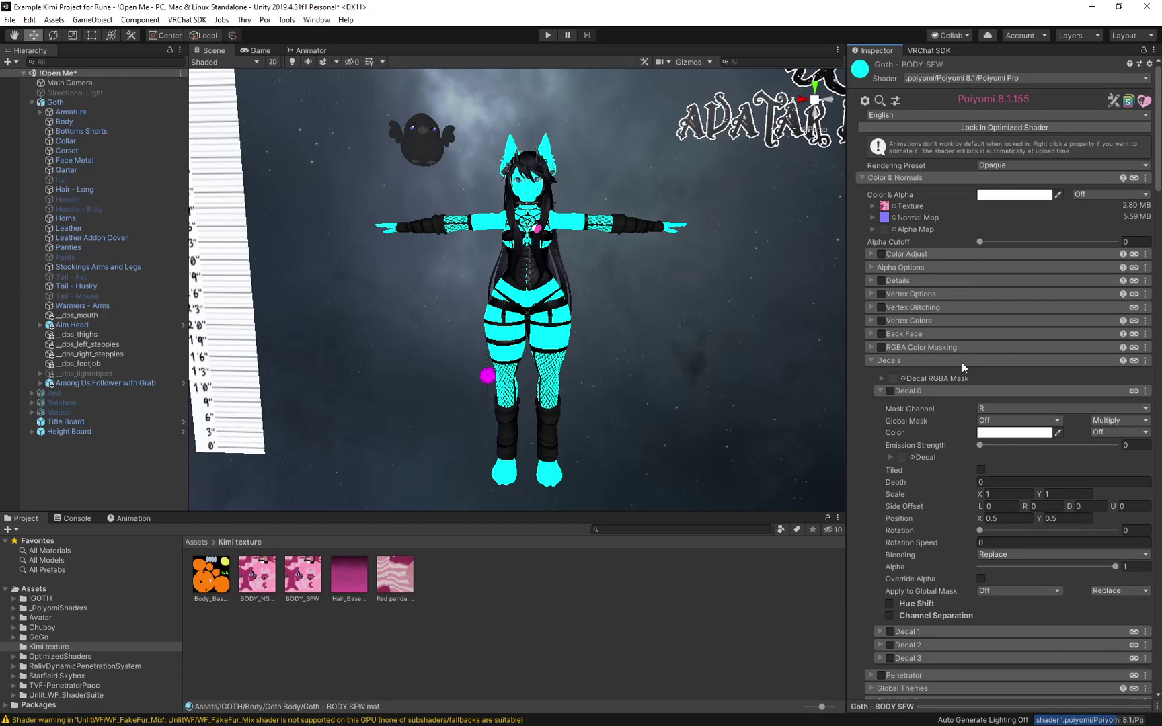
{"action": "scroll", "coordinate": [1009, 340], "scroll_direction": "down", "scroll_amount": 5}
{"action": "scroll", "coordinate": [1007, 438], "scroll_direction": "down", "scroll_amount": 2}
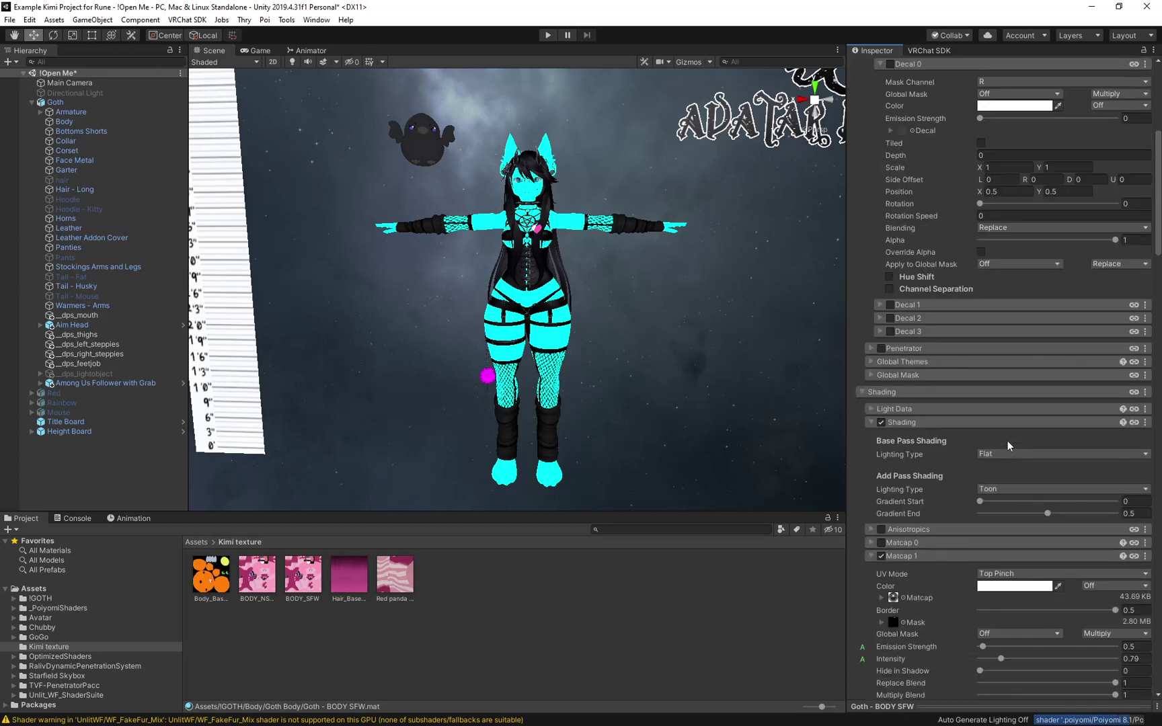
{"action": "scroll", "coordinate": [1007, 440], "scroll_direction": "up", "scroll_amount": 7}
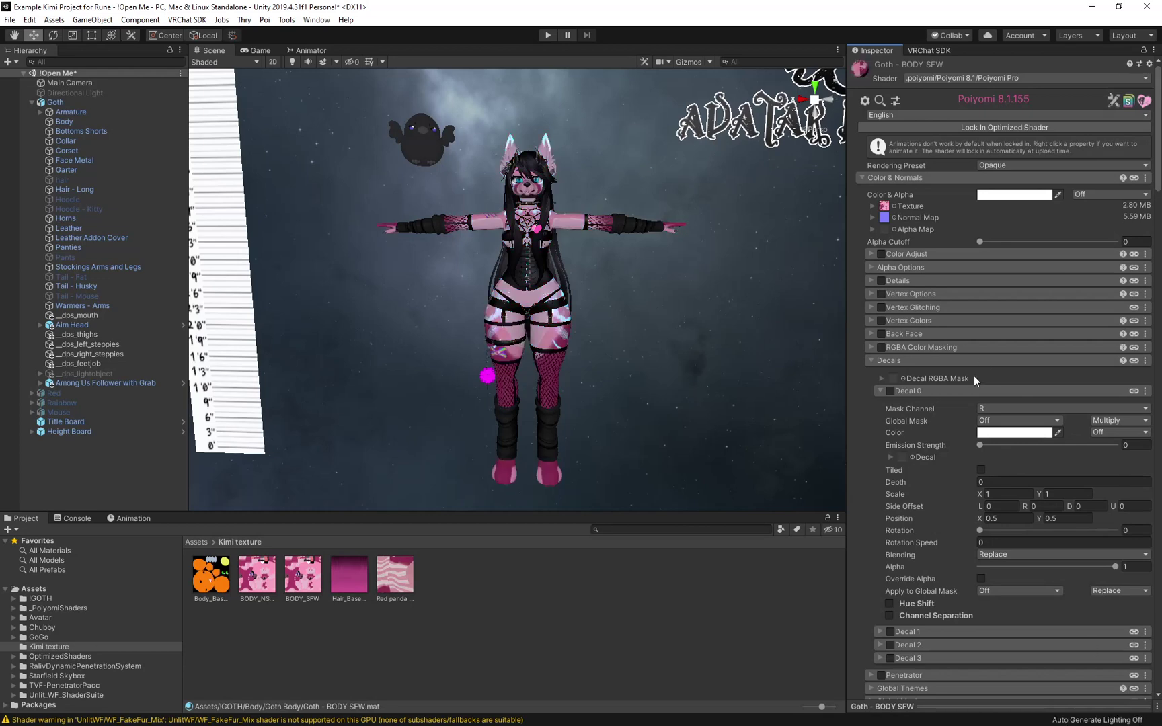
{"action": "scroll", "coordinate": [971, 378], "scroll_direction": "down", "scroll_amount": 2}
{"action": "scroll", "coordinate": [968, 370], "scroll_direction": "down", "scroll_amount": 3}
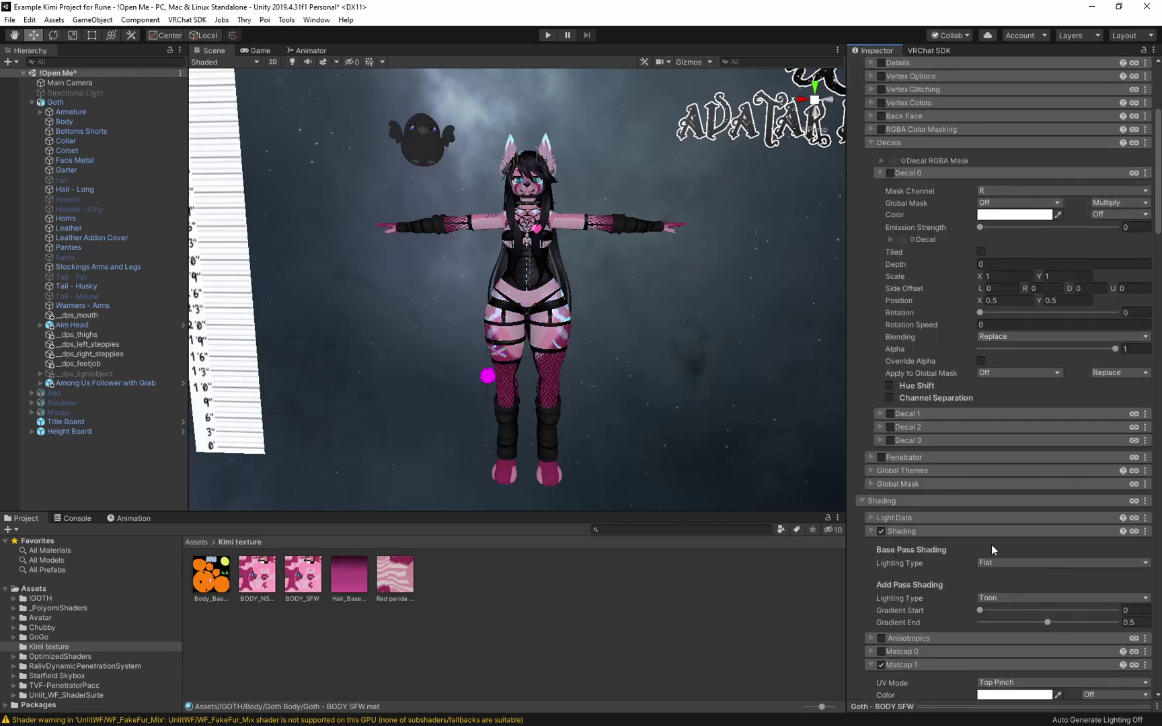
{"action": "left_click", "coordinate": [1001, 563]}
{"action": "left_click", "coordinate": [1010, 603]}
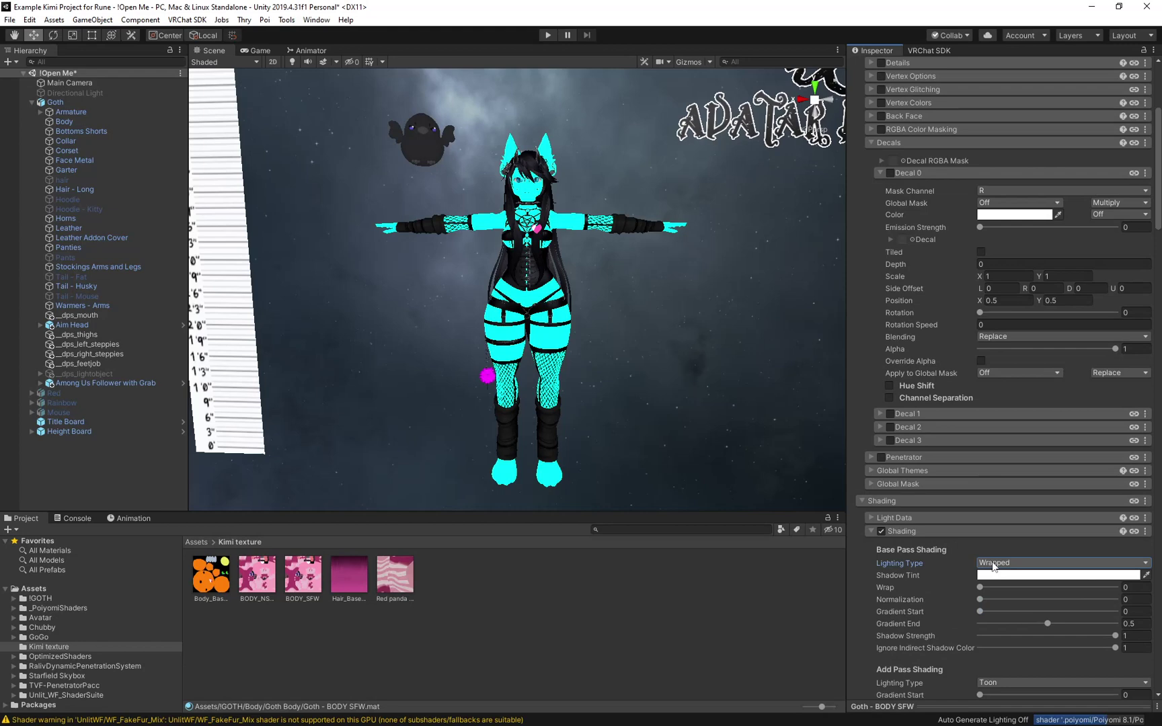
{"action": "left_click", "coordinate": [993, 563]}
{"action": "left_click", "coordinate": [1006, 644]}
{"action": "scroll", "coordinate": [947, 469], "scroll_direction": "up", "scroll_amount": 5}
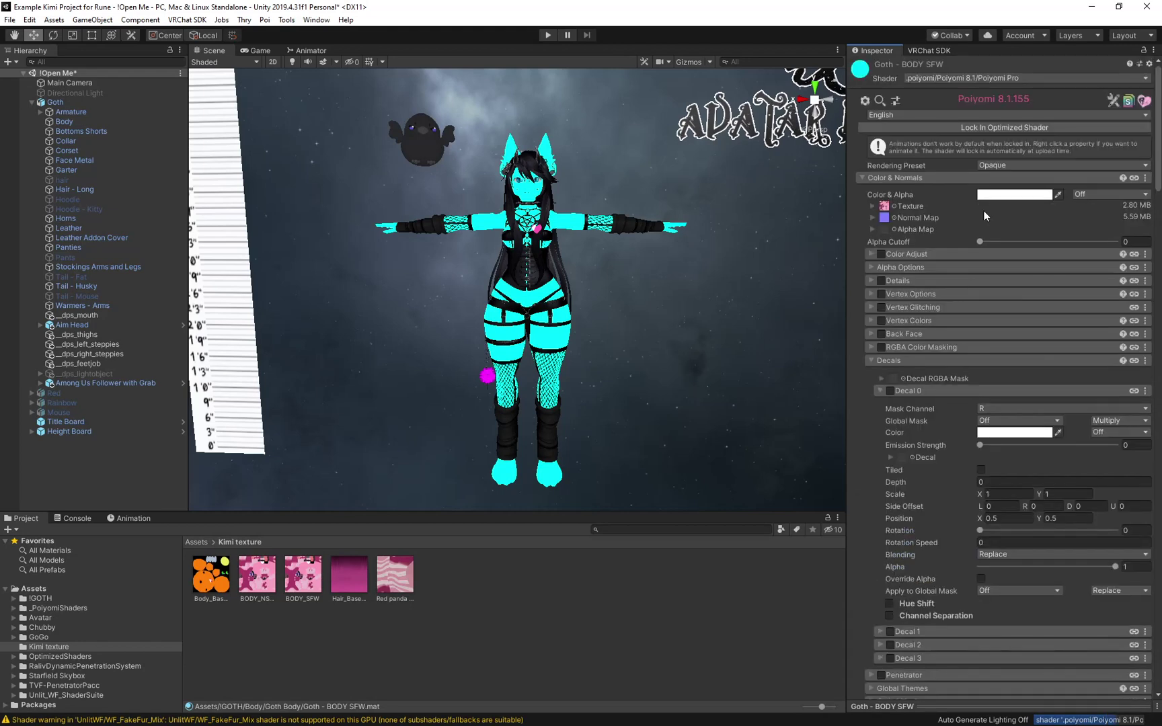
- Open the Goth Body folder and check the Goth - BODY SFW material
{"action": "left_click", "coordinate": [13, 598]}
{"action": "left_click", "coordinate": [50, 667]}
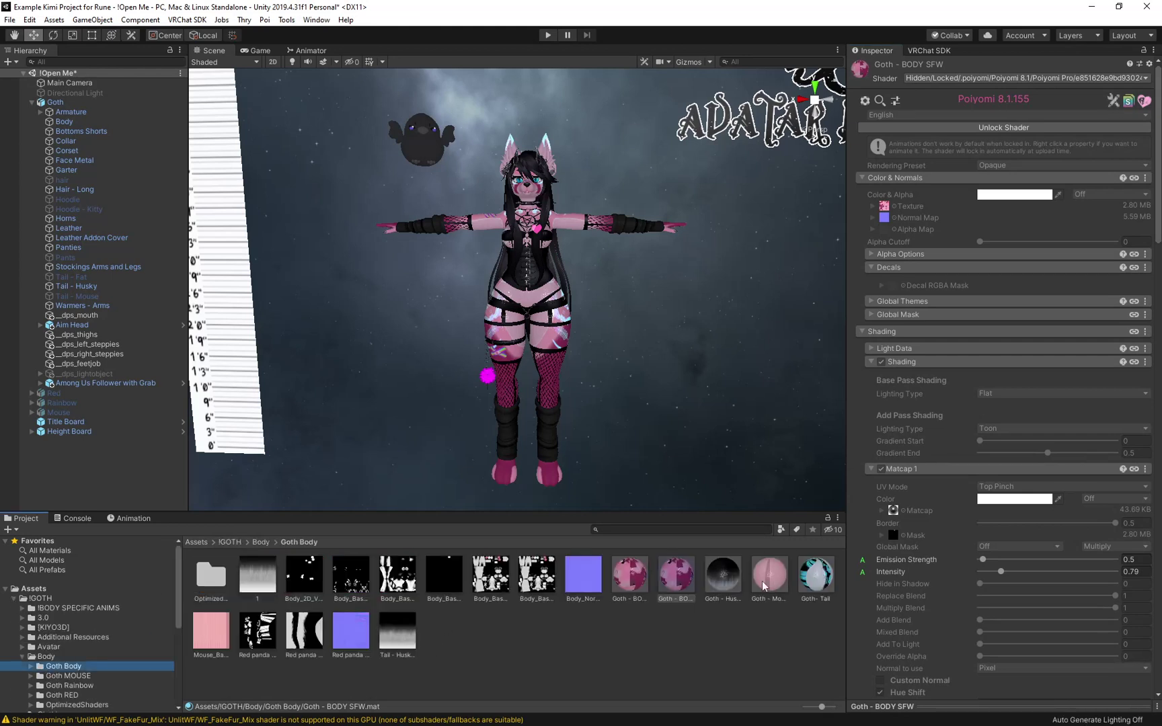
{"action": "left_click", "coordinate": [672, 581]}
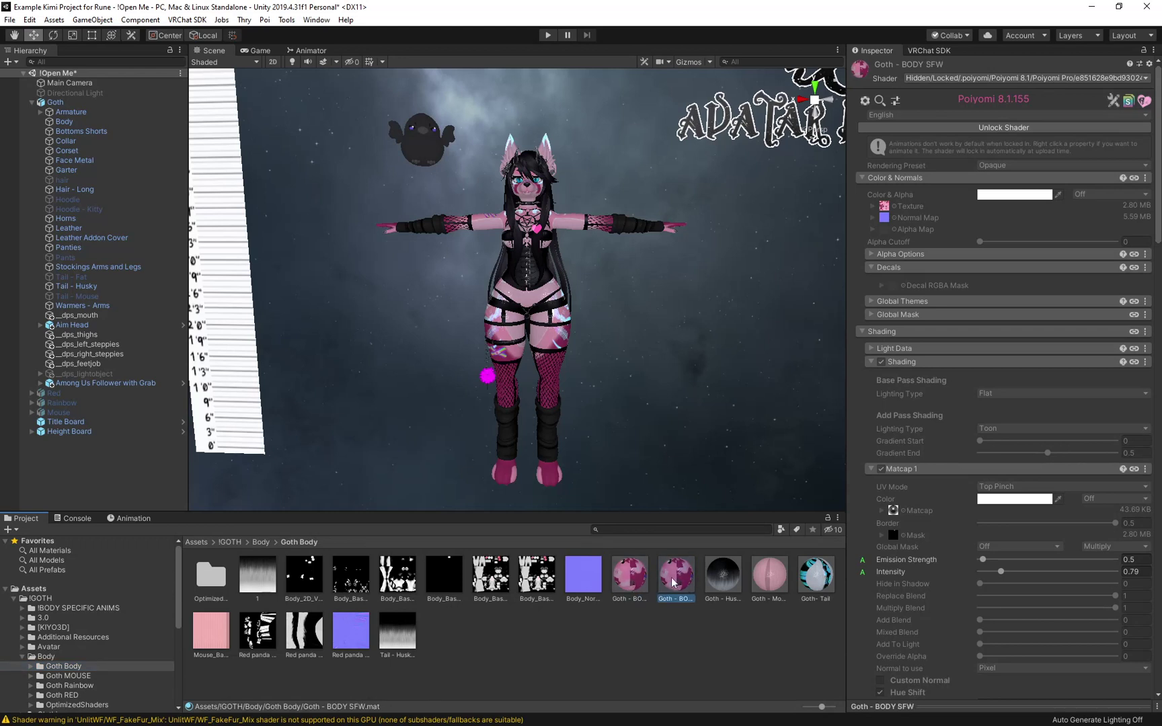
- Unlock the Hair - Fox 2 material on the Hair - Long mesh and assign the Hair_Base... texture from the Kimi texture folder
{"action": "left_click", "coordinate": [78, 191]}
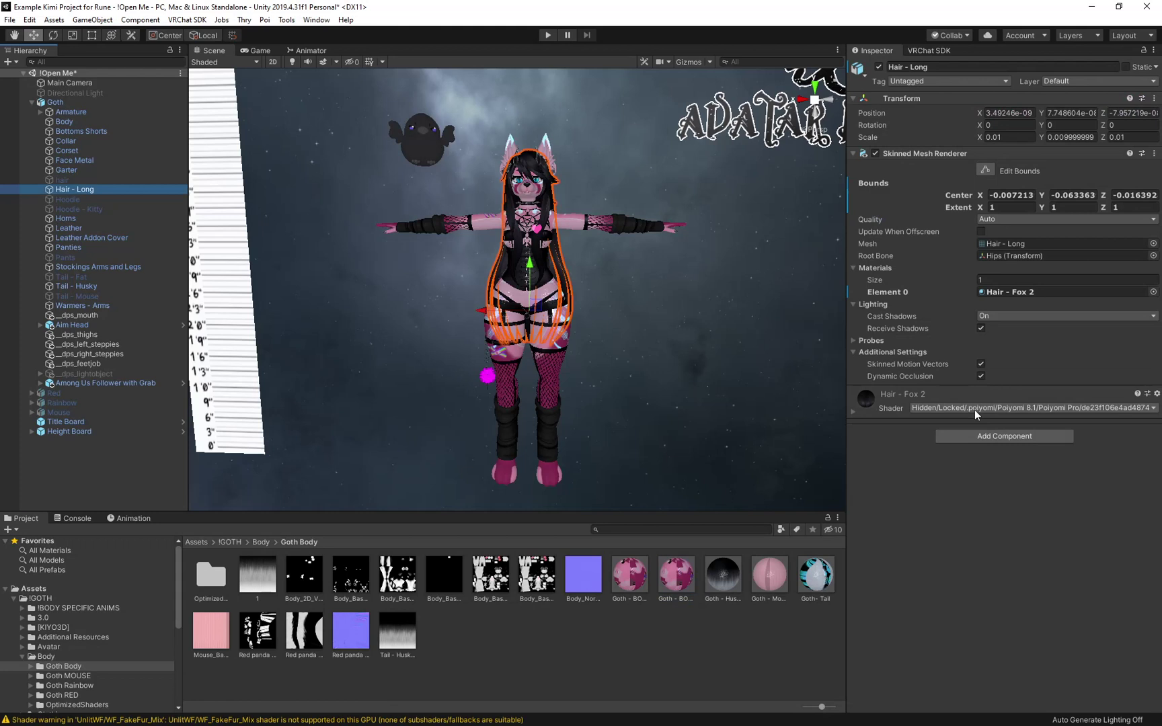
{"action": "left_click", "coordinate": [854, 412]}
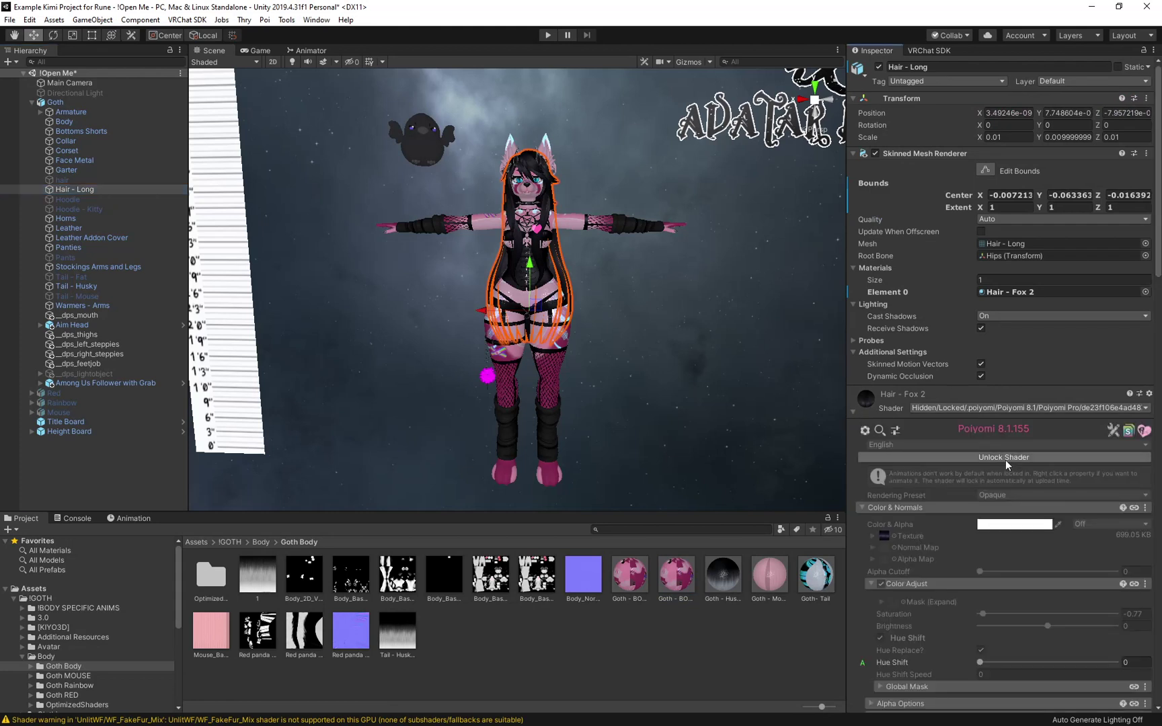
{"action": "scroll", "coordinate": [57, 652], "scroll_direction": "down", "scroll_amount": 4}
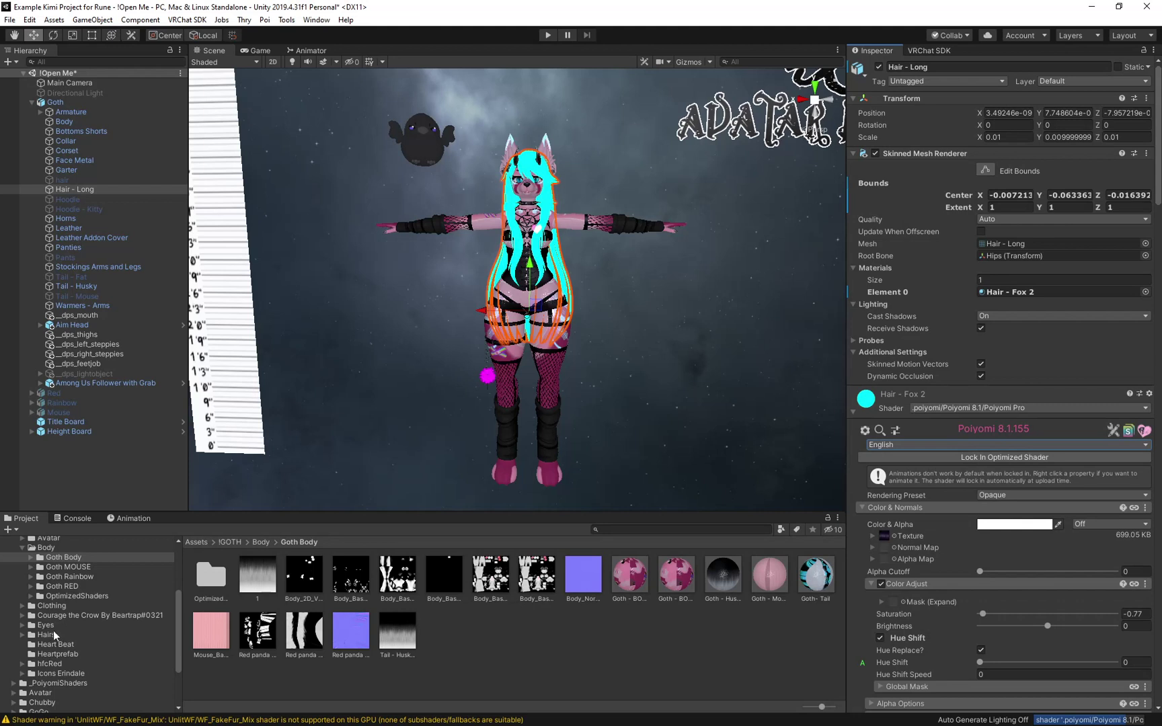
{"action": "scroll", "coordinate": [46, 644], "scroll_direction": "down", "scroll_amount": 2}
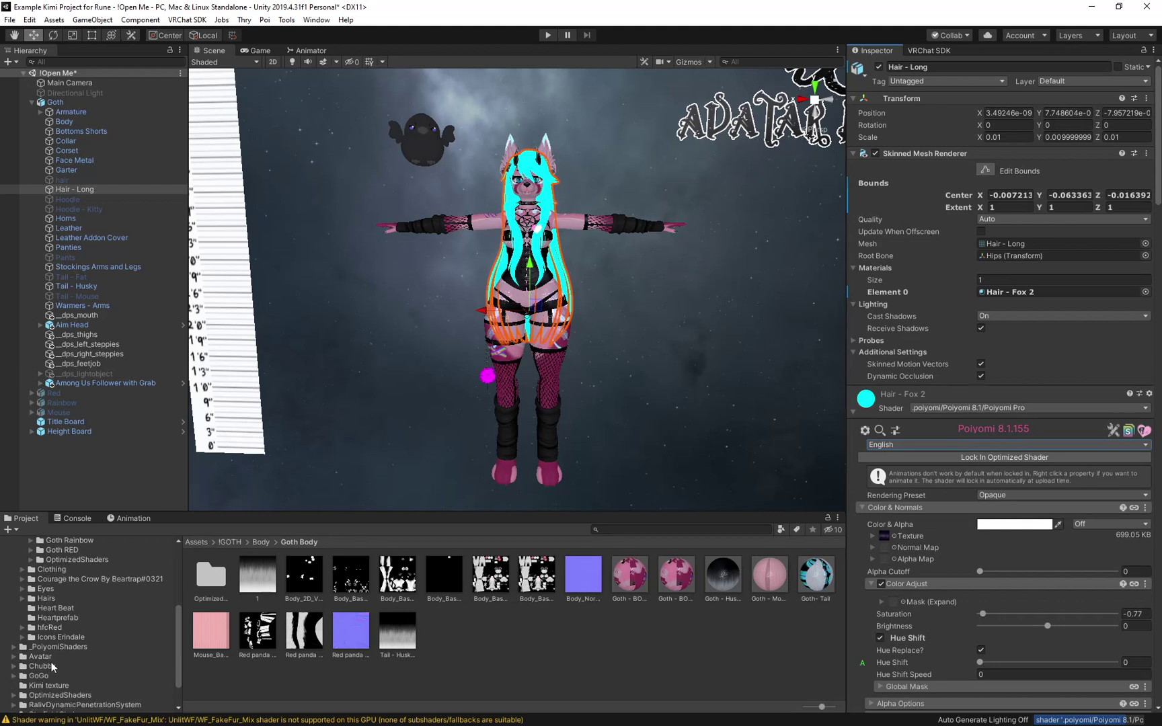
{"action": "left_click", "coordinate": [46, 685]}
{"action": "left_click_drag", "start_coordinate": [355, 591], "coordinate": [885, 537]}
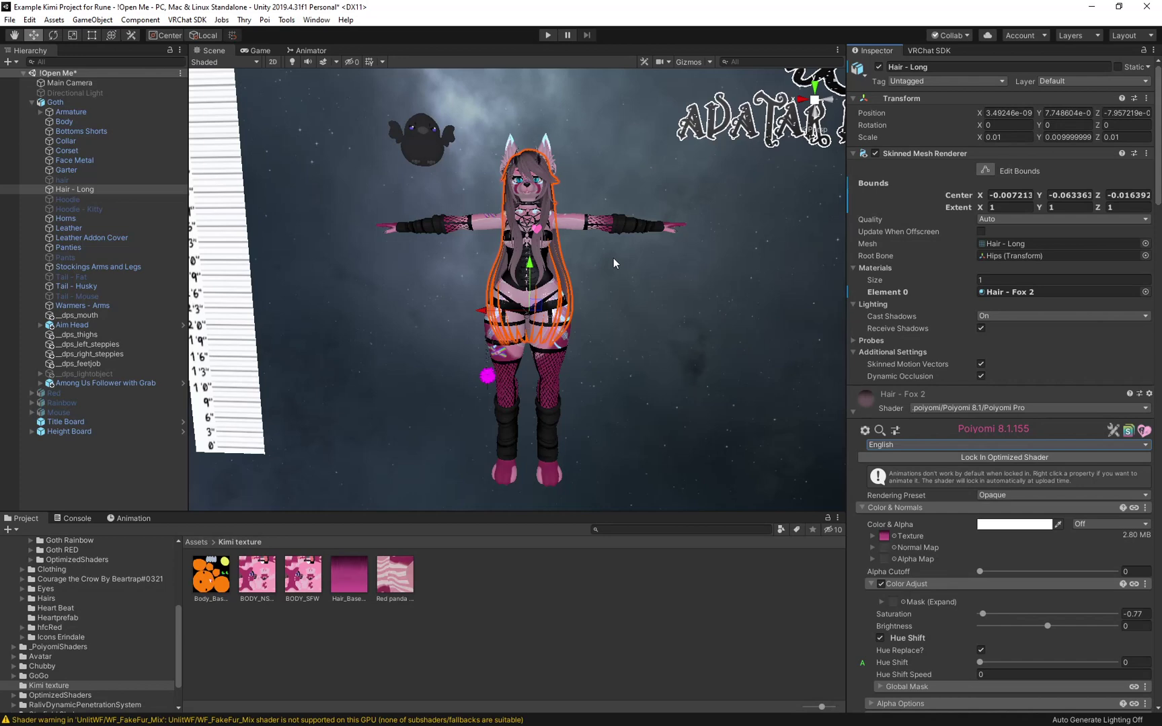
- Disable Color Adjust in the Hair - Fox 2 material
{"action": "mouse_move", "coordinate": [691, 315]}
{"action": "left_mouse_down", "text": "alt"}
{"action": "mouse_move", "coordinate": [766, 322]}
{"action": "mouse_move", "coordinate": [702, 327]}
{"action": "left_mouse_up", "text": "alt"}
{"action": "scroll", "coordinate": [916, 542], "scroll_direction": "down", "scroll_amount": 3}
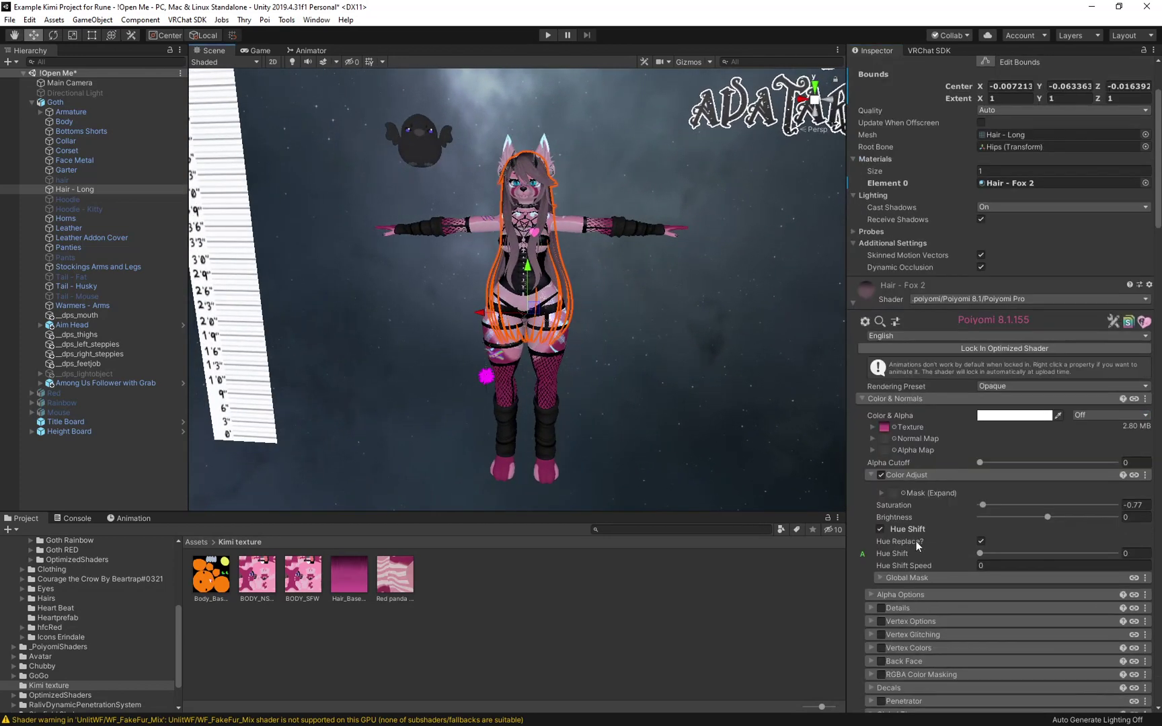
{"action": "left_click", "coordinate": [882, 474]}
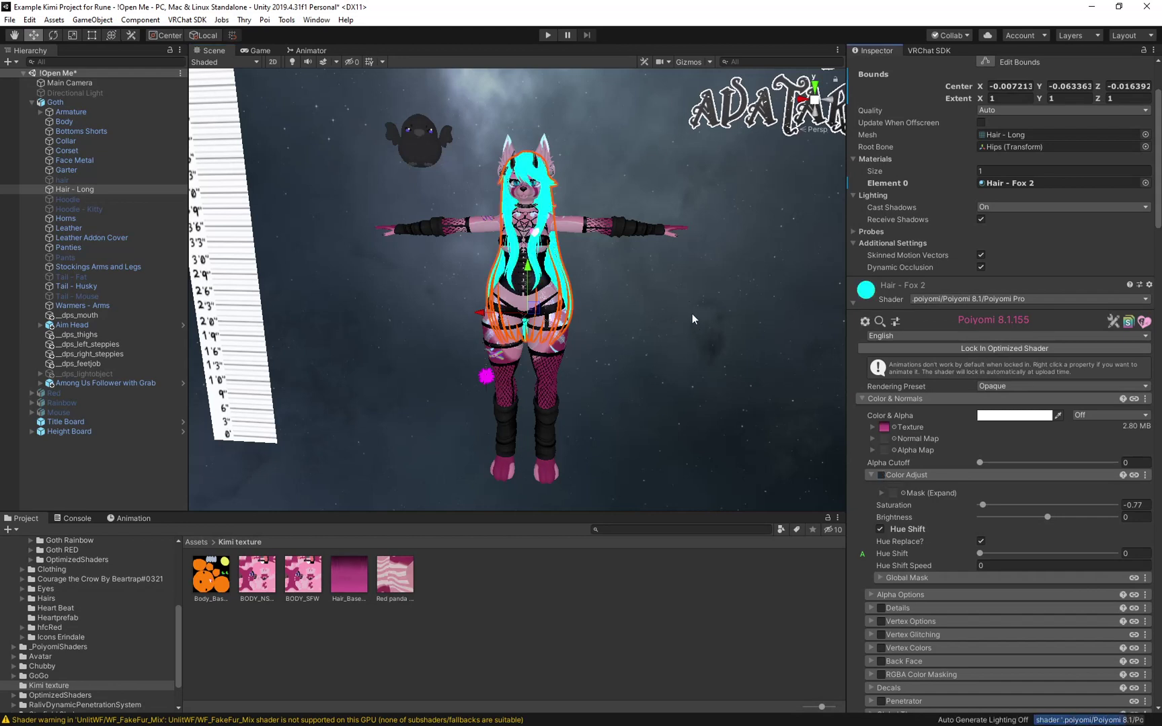
- Lock the Hair - Fox 2 material with its optimized shader
{"action": "left_click_drag", "start_coordinate": [589, 276], "coordinate": [683, 245], "text": "alt"}
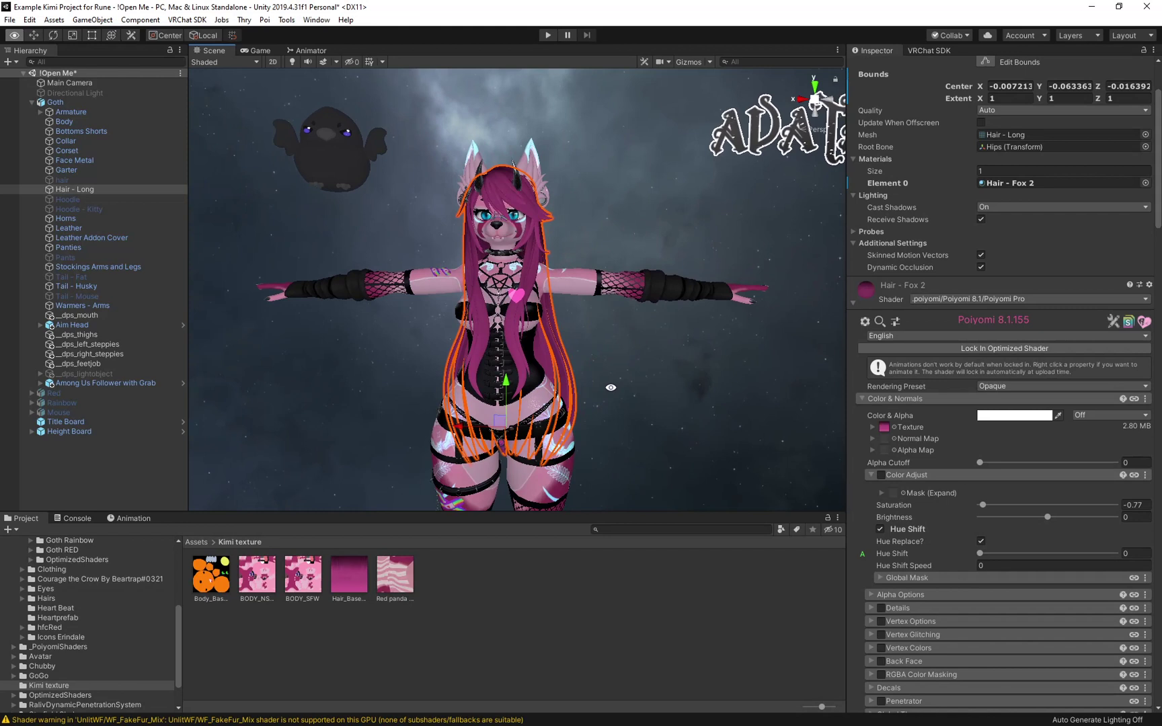
{"action": "left_click_drag", "start_coordinate": [610, 387], "coordinate": [610, 390], "text": "alt"}
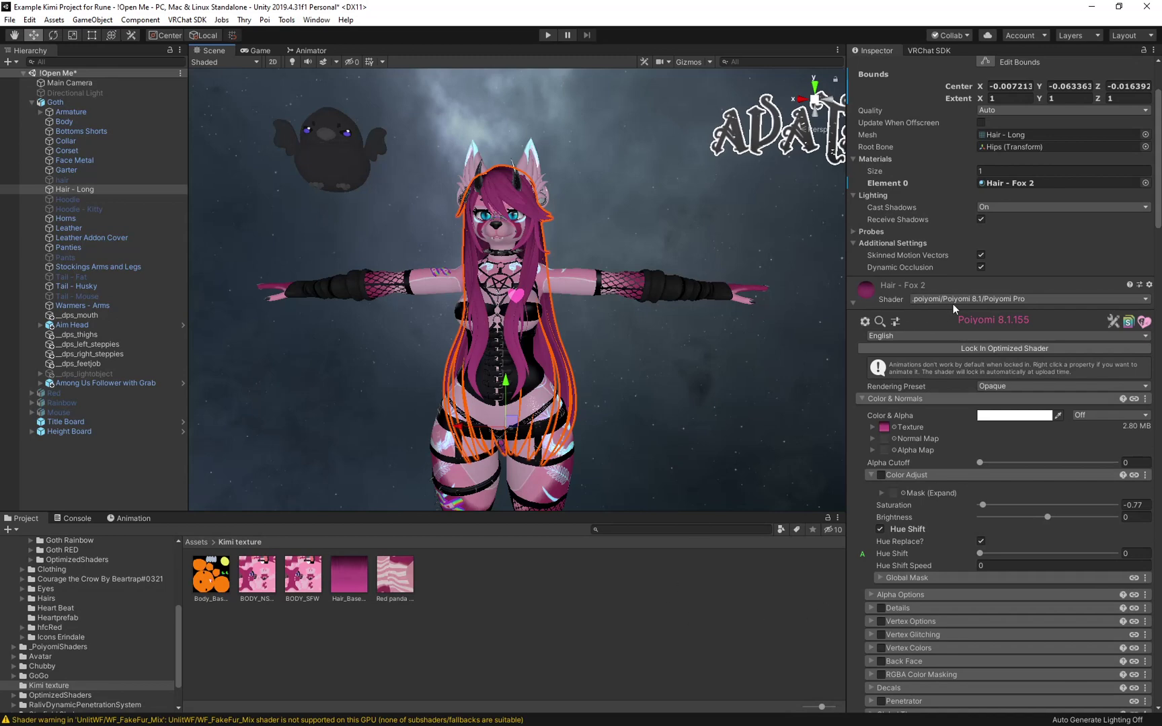
{"action": "left_click", "coordinate": [975, 347]}
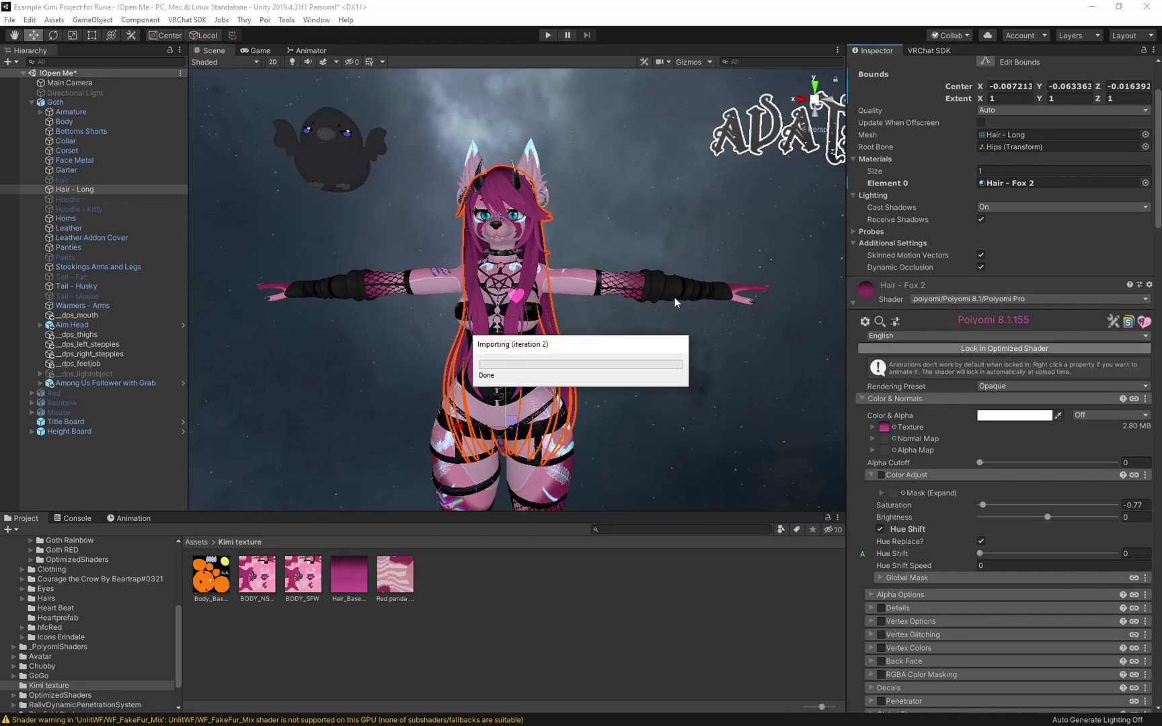
{"action": "scroll", "coordinate": [619, 263], "scroll_direction": "down", "scroll_amount": 3}
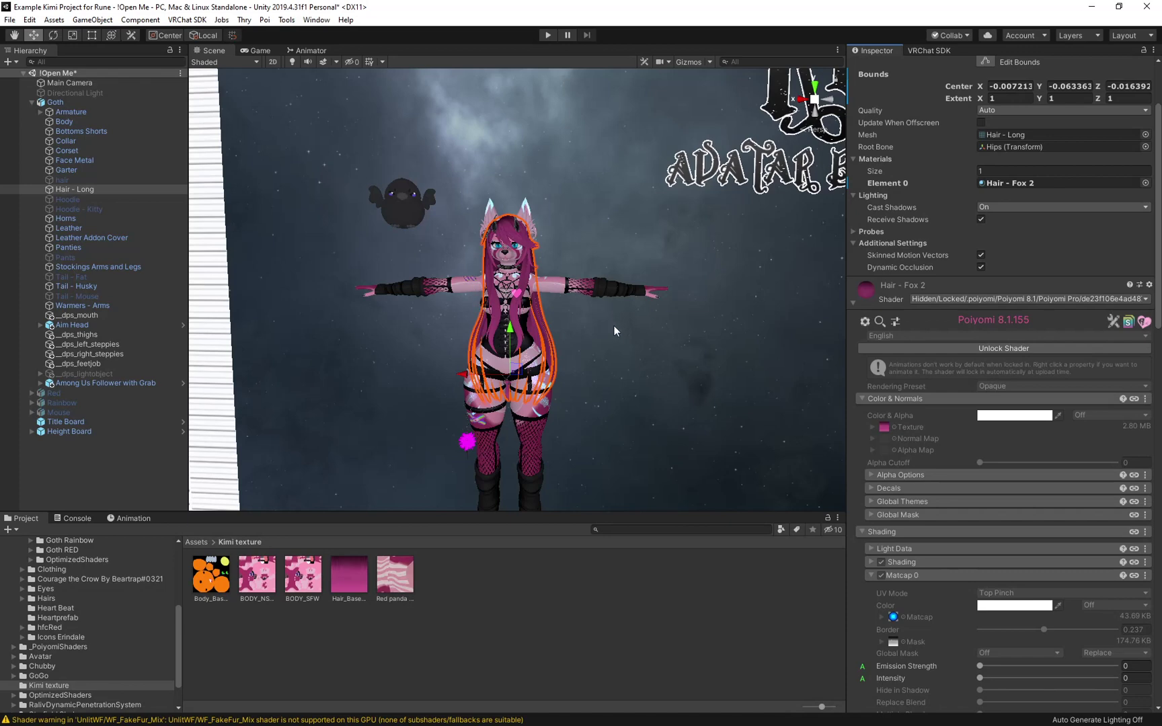
- Select the Goth avatar's Tail - Fat object and activate it to show it in the scene
{"action": "left_click_drag", "start_coordinate": [613, 327], "coordinate": [350, 322], "text": "alt"}
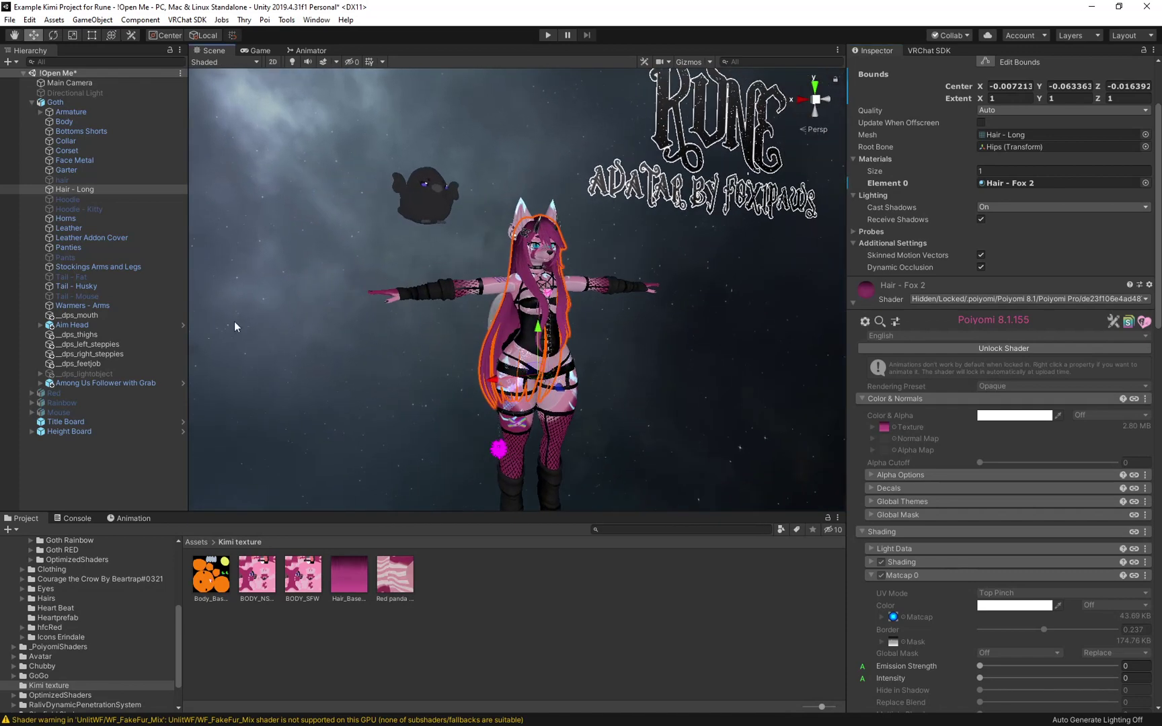
{"action": "left_click", "coordinate": [82, 277]}
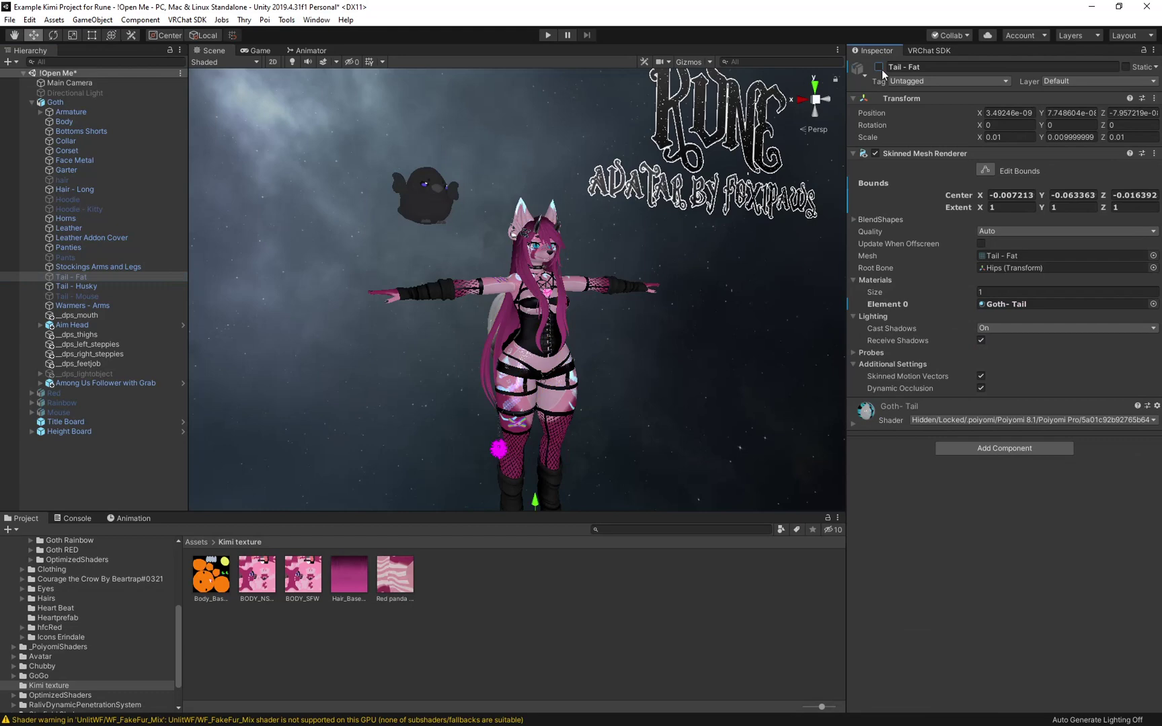
{"action": "left_click", "coordinate": [879, 66]}
{"action": "left_click_drag", "start_coordinate": [421, 333], "coordinate": [309, 336], "text": "alt"}
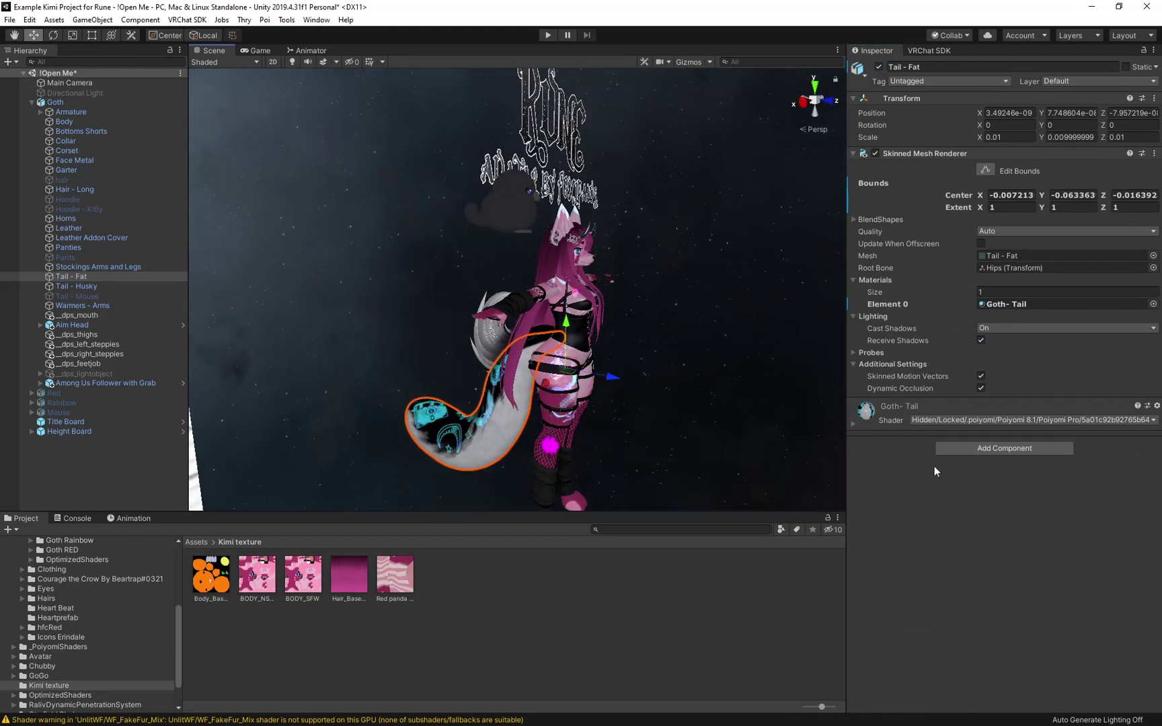
- Unlock the Goth- Tail material's shader and assign the Red panda... texture from the Kimi texture folder as its main texture
{"action": "left_click", "coordinate": [852, 425]}
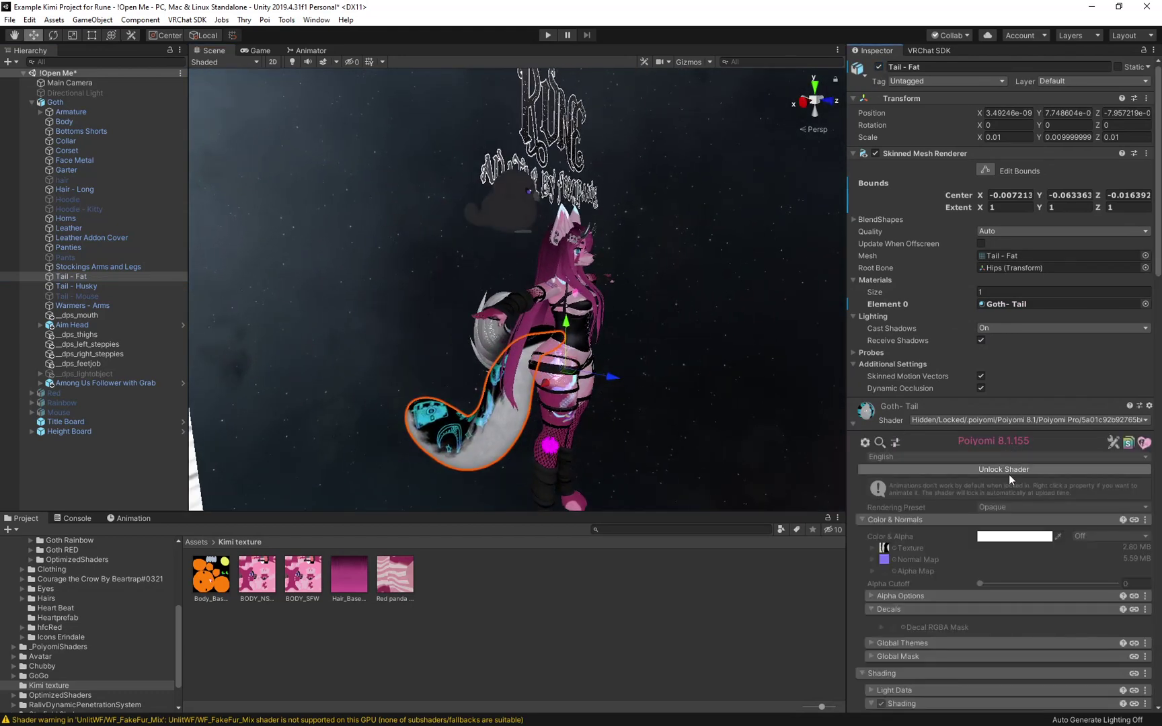
{"action": "left_click", "coordinate": [1009, 473]}
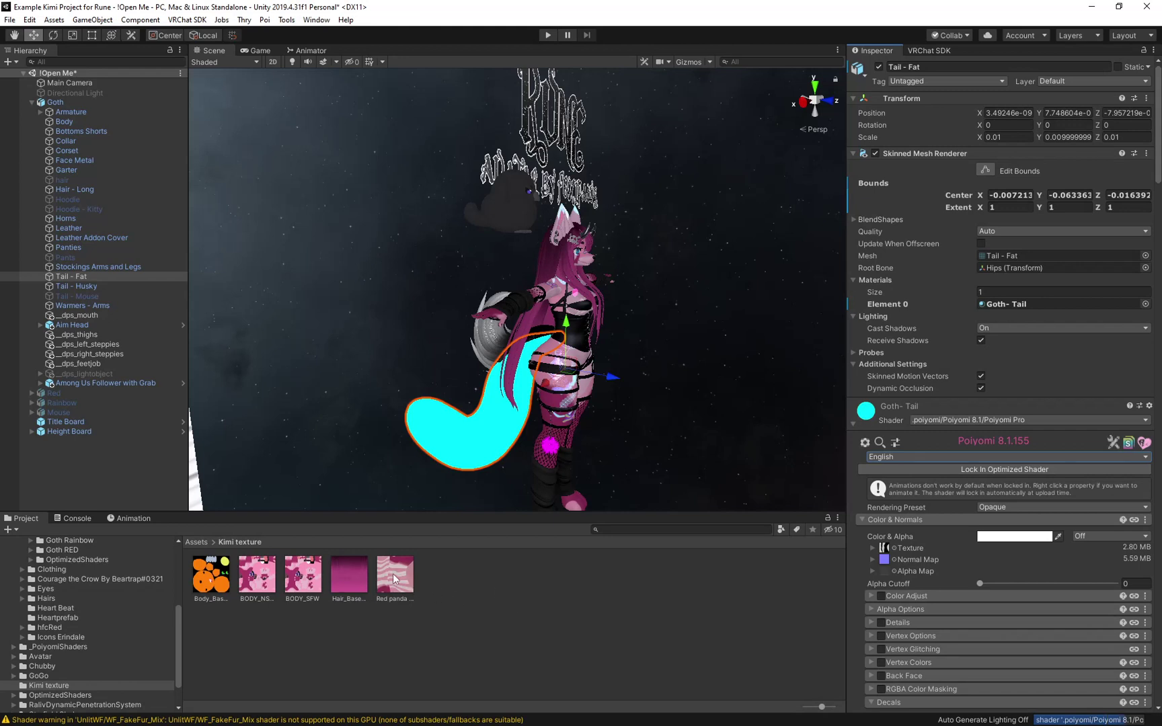
{"action": "left_click_drag", "start_coordinate": [397, 578], "coordinate": [885, 548]}
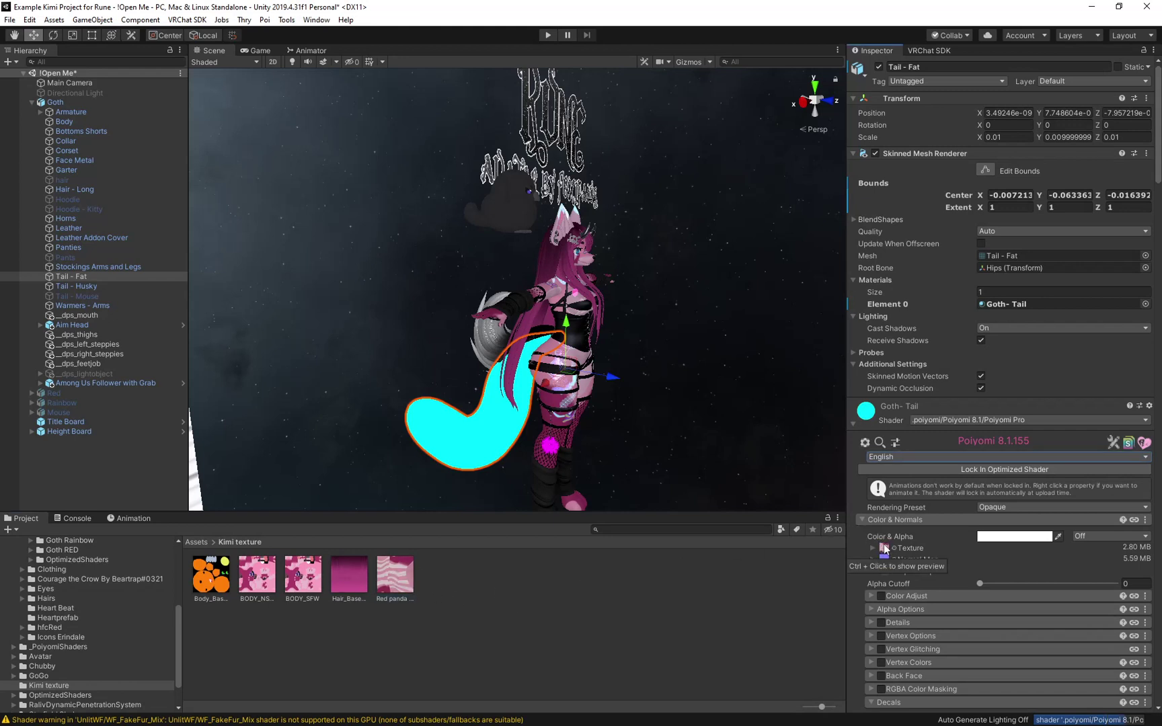
- Lock the Goth- Tail material's optimized shader and deactivate the Tail - Fat object
{"action": "left_click_drag", "start_coordinate": [644, 441], "coordinate": [471, 464], "text": "alt"}
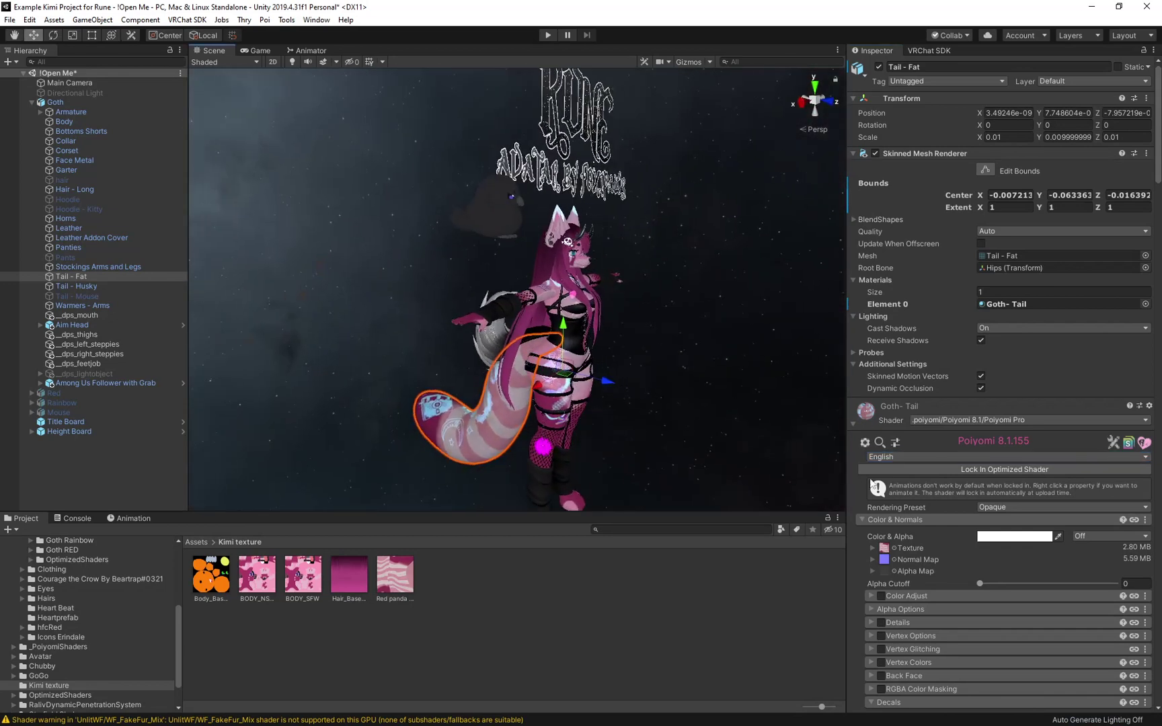
{"action": "left_click", "coordinate": [960, 470]}
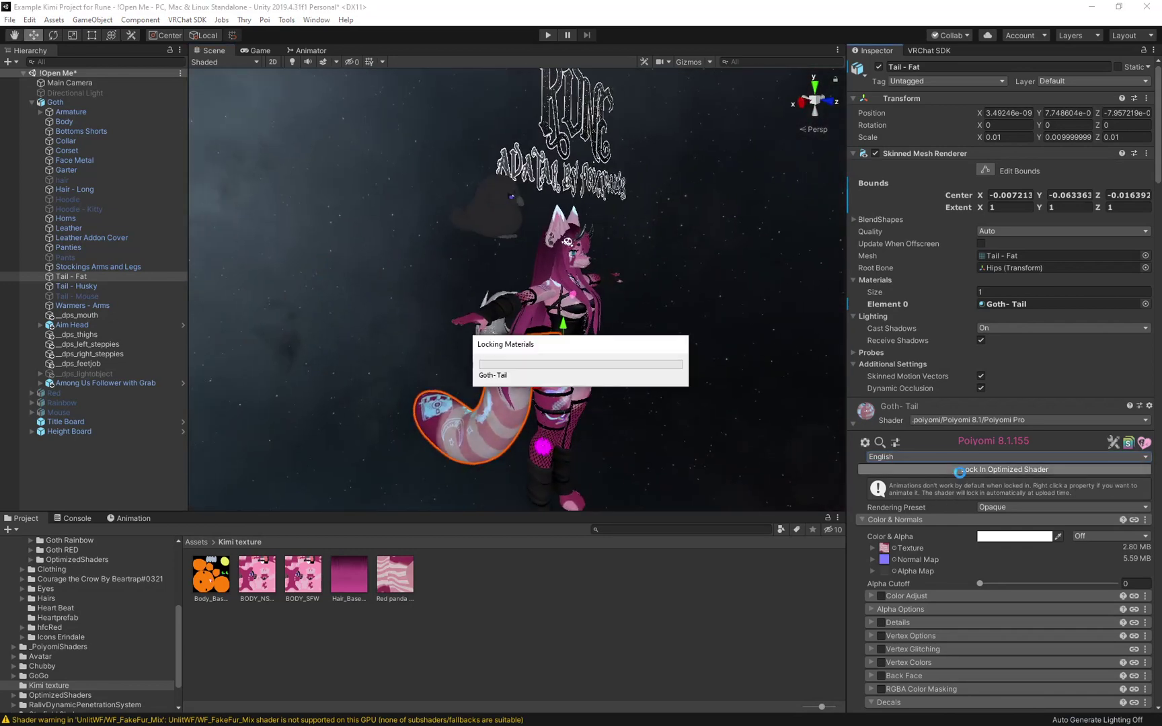
{"action": "left_click", "coordinate": [879, 67]}
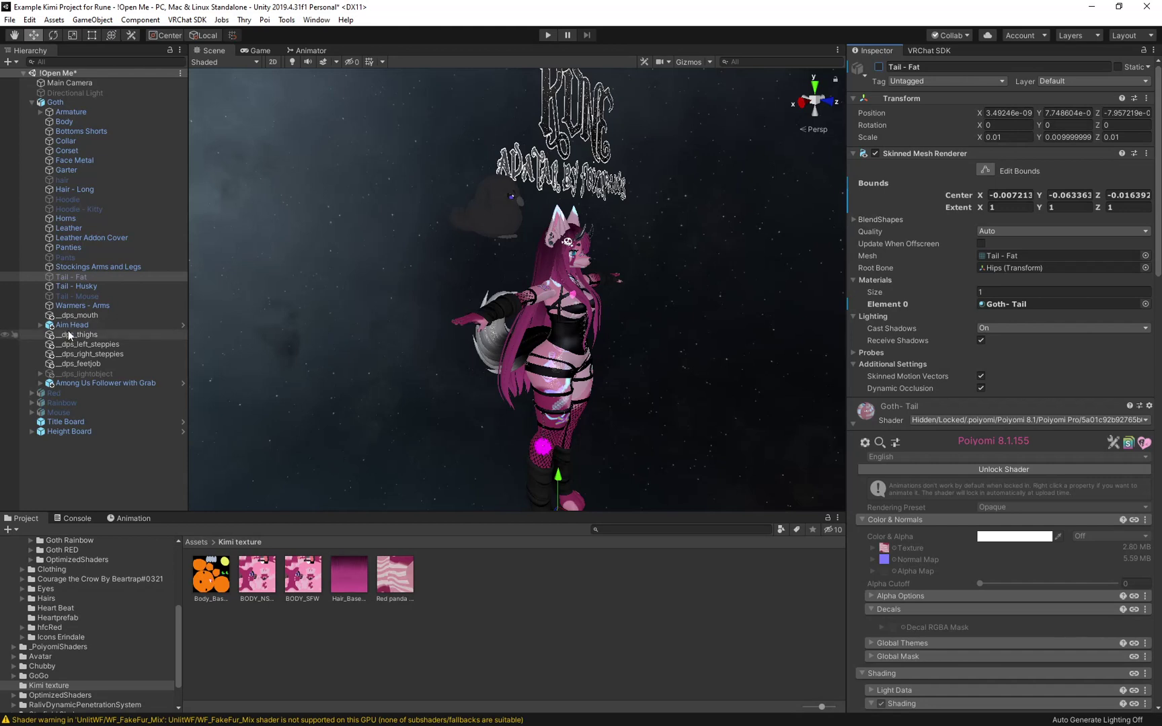
- Expand Among Us Follower with Grab down to Follower Constraint and select the follower's Body mesh
{"action": "left_click", "coordinate": [42, 383]}
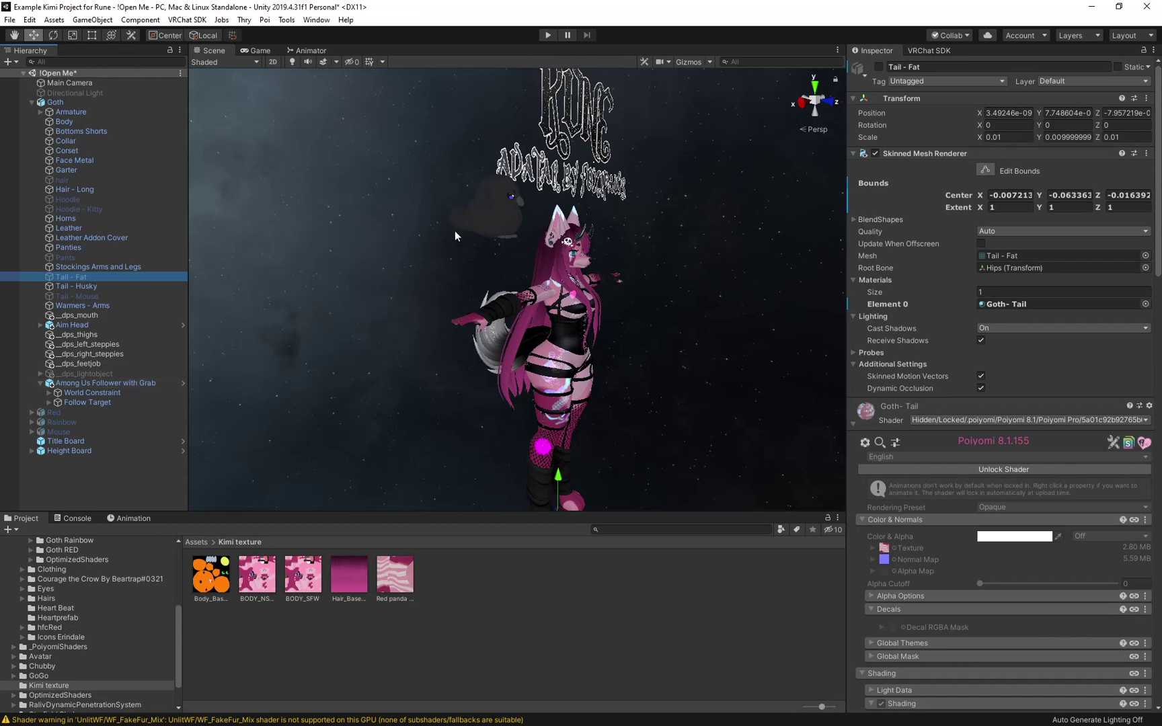
{"action": "left_click", "coordinate": [49, 392]}
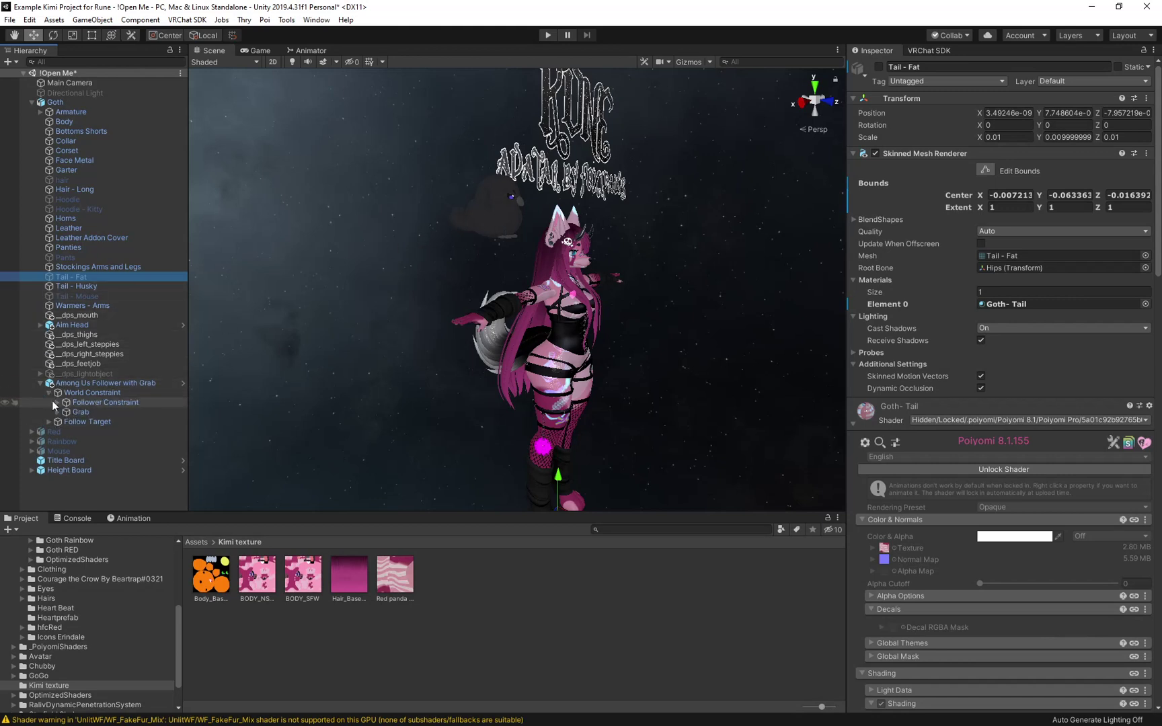
{"action": "left_click", "coordinate": [57, 411]}
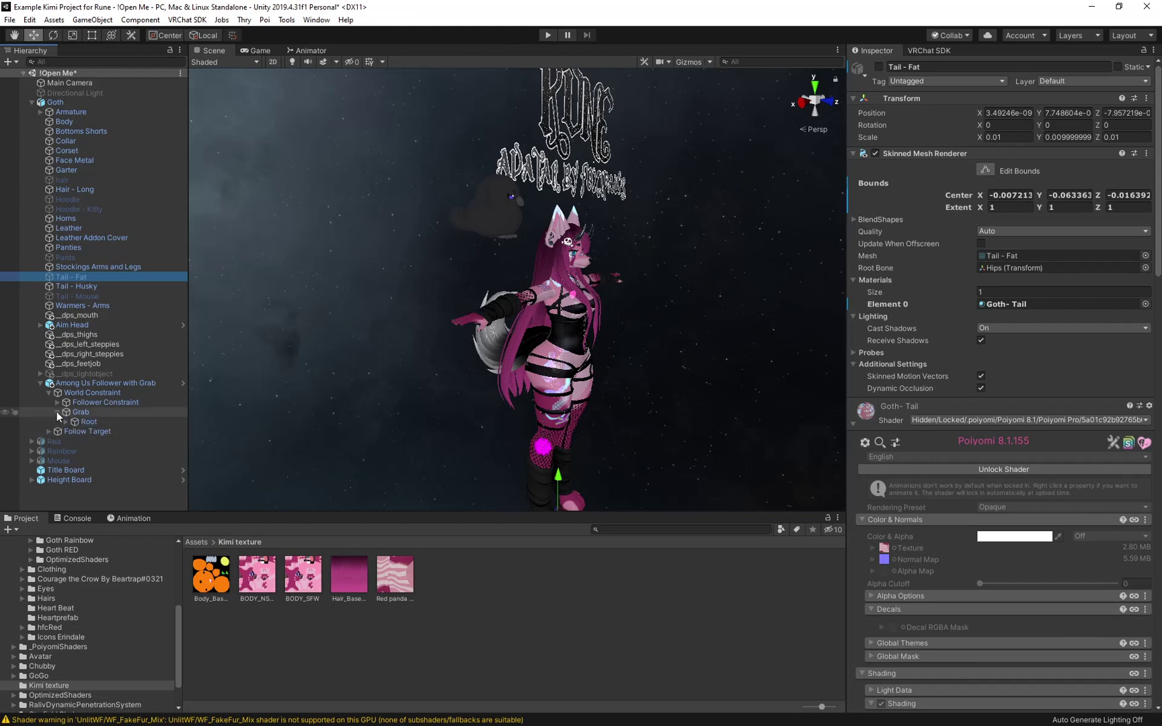
{"action": "left_click", "coordinate": [61, 402]}
{"action": "left_click", "coordinate": [57, 402]}
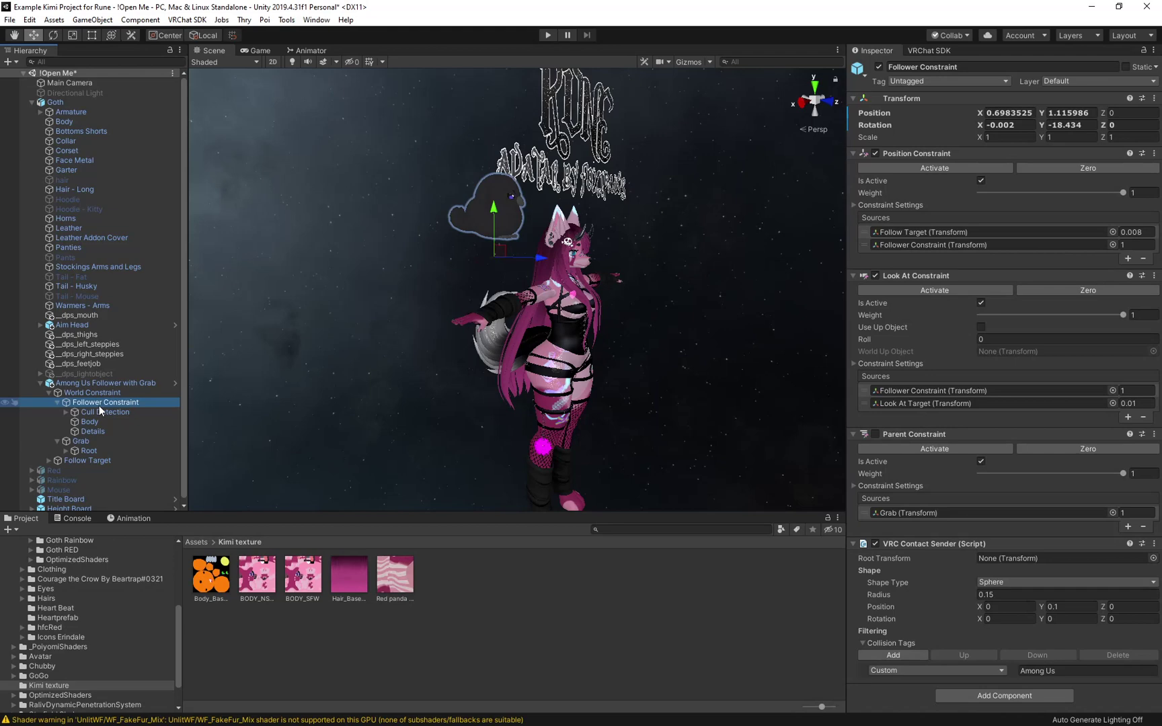
{"action": "left_click", "coordinate": [91, 421]}
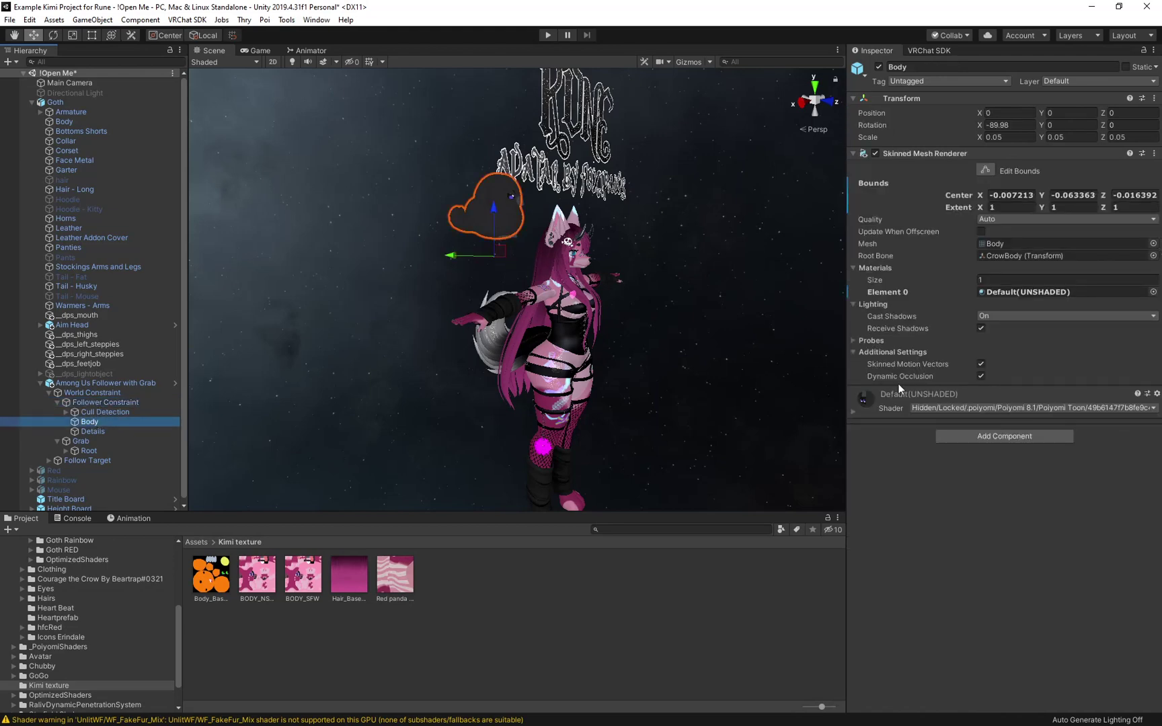
- Unlock the follower's Default(UNSHADED) material and assign the Body_Bas... texture from the Kimi texture folder as its main texture
{"action": "left_click", "coordinate": [854, 412]}
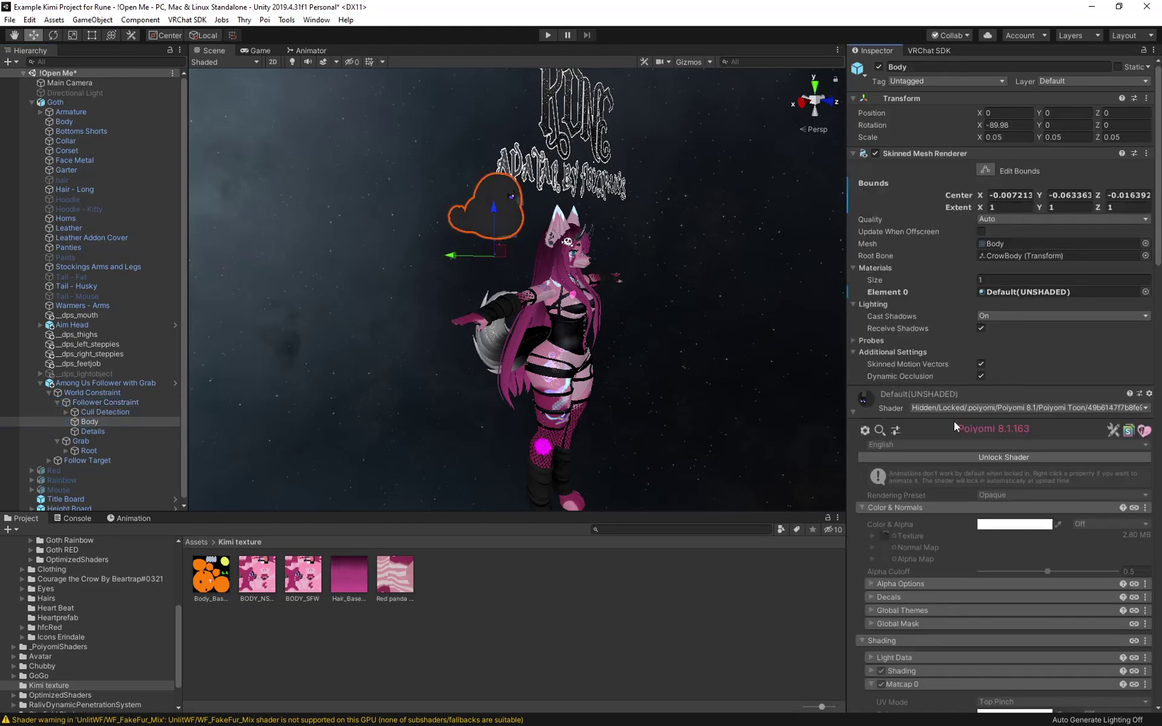
{"action": "left_click", "coordinate": [984, 458]}
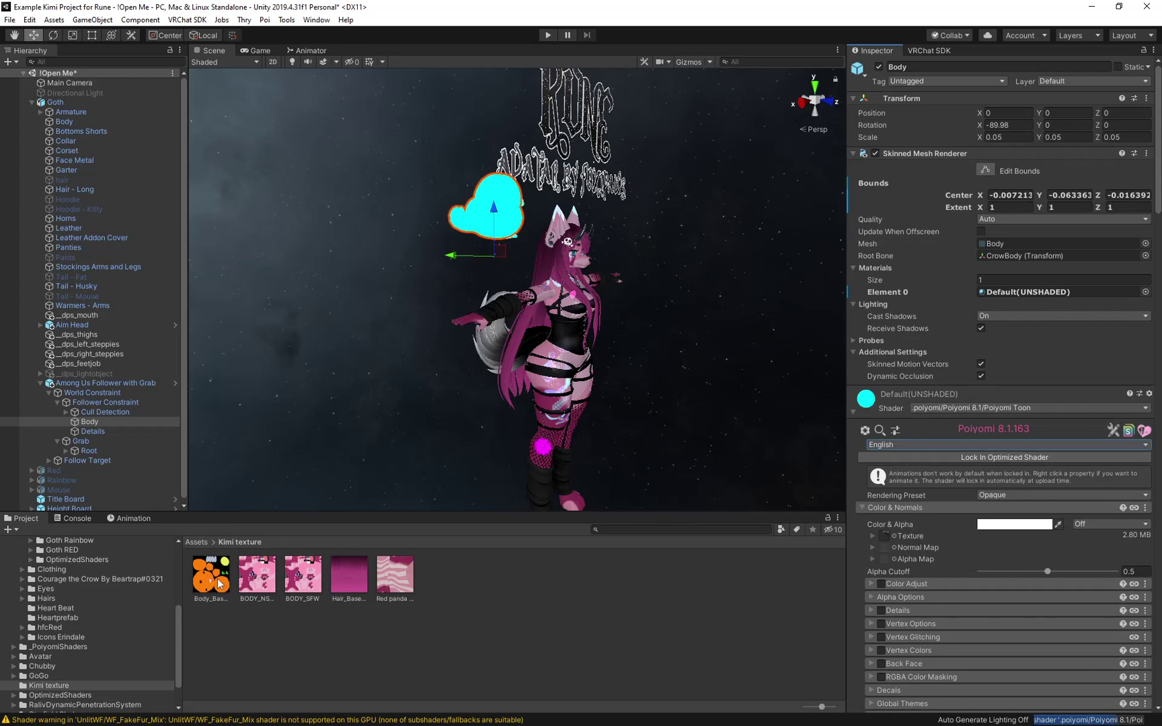
{"action": "left_click_drag", "start_coordinate": [882, 530], "coordinate": [884, 536]}
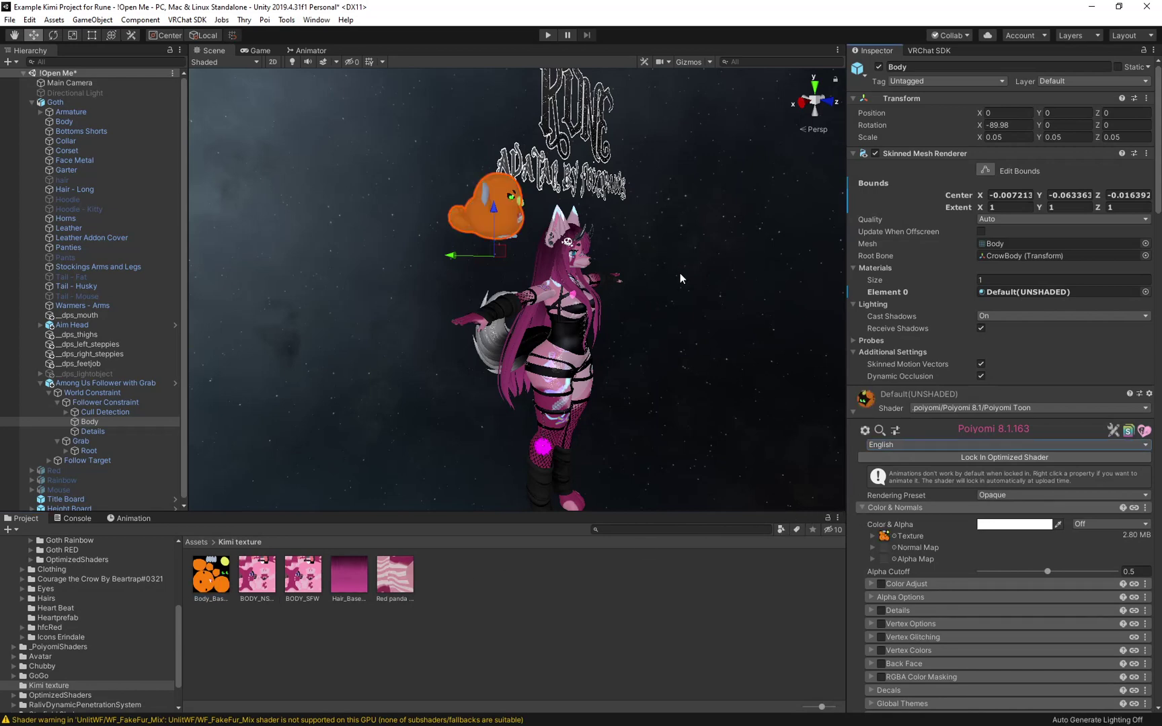
- Inspect the retextured bird follower up close and lock its Default(UNSHADED) material with the optimized shader
{"action": "left_click_drag", "start_coordinate": [680, 273], "coordinate": [606, 275], "text": "alt"}
{"action": "key", "text": "f"}
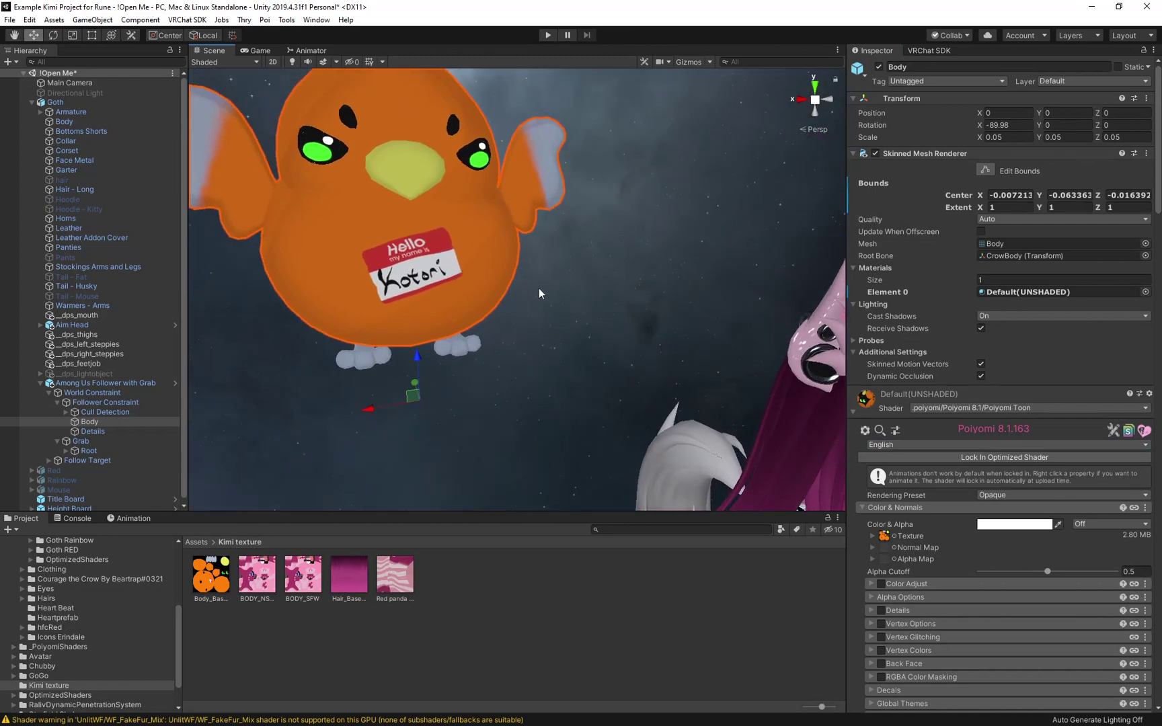
{"action": "right_click_drag", "start_coordinate": [559, 306], "coordinate": [546, 234]}
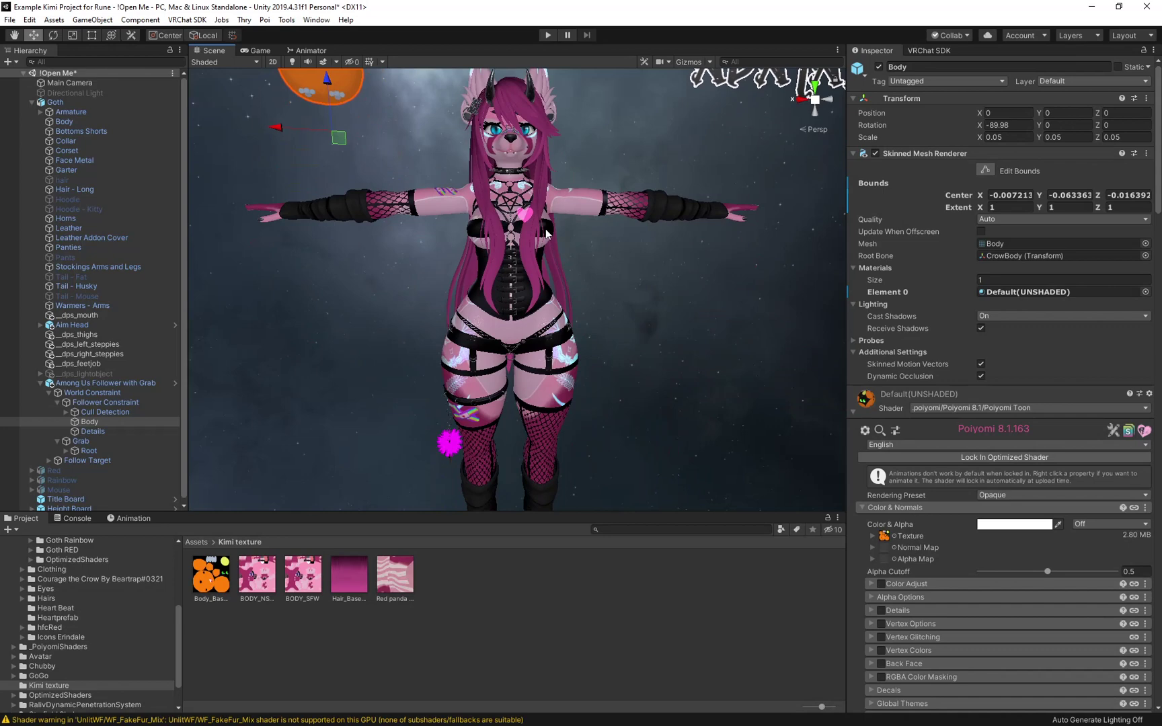
{"action": "scroll", "coordinate": [546, 233], "scroll_direction": "down", "scroll_amount": 5}
{"action": "left_click", "coordinate": [985, 457]}
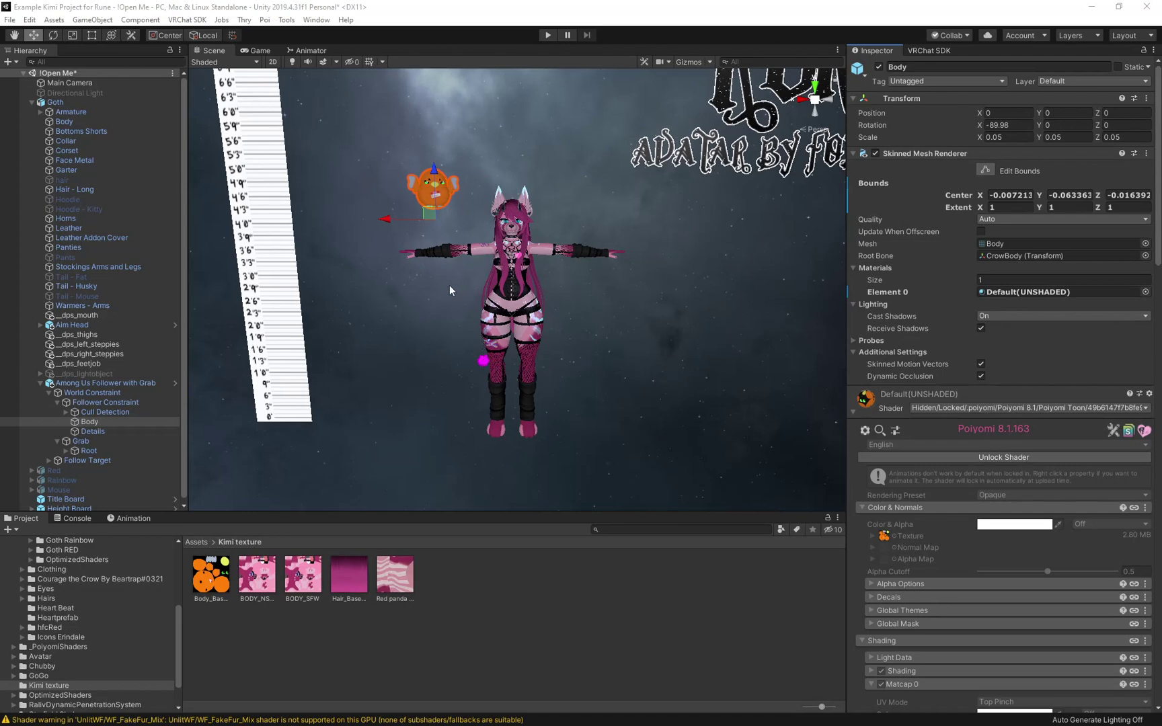
{"action": "scroll", "coordinate": [457, 281], "scroll_direction": "up", "scroll_amount": 5}
{"action": "scroll", "coordinate": [494, 299], "scroll_direction": "up", "scroll_amount": 5}
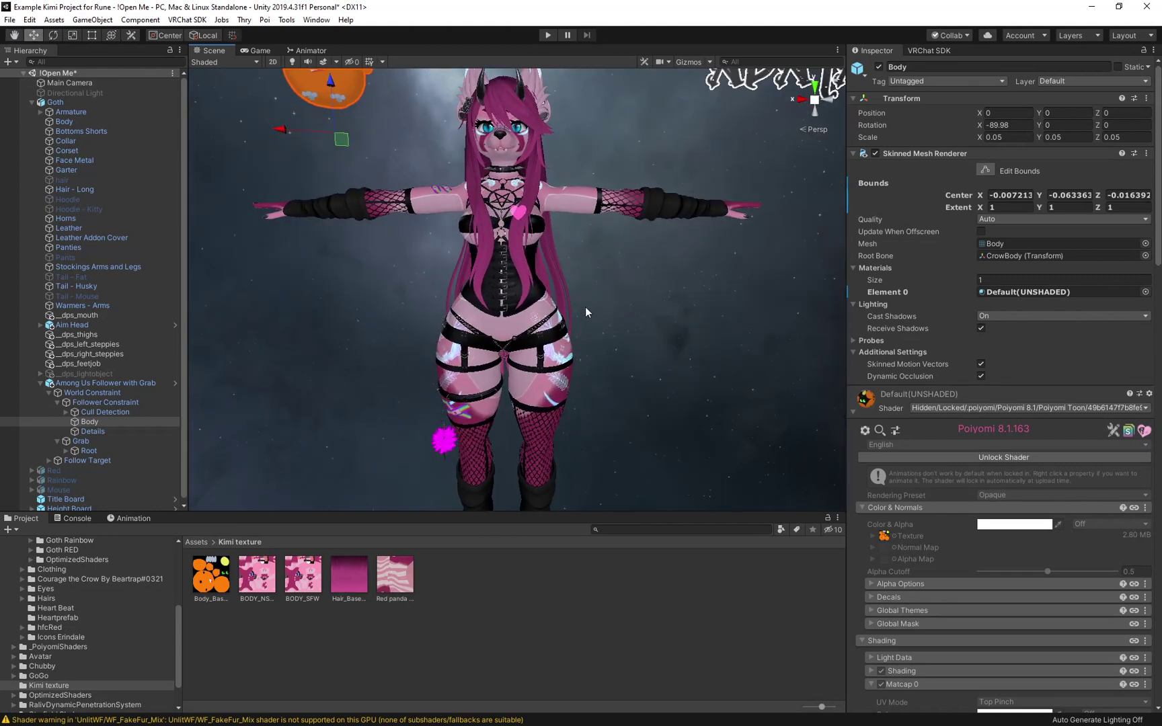
{"action": "scroll", "coordinate": [597, 316], "scroll_direction": "down", "scroll_amount": 3}
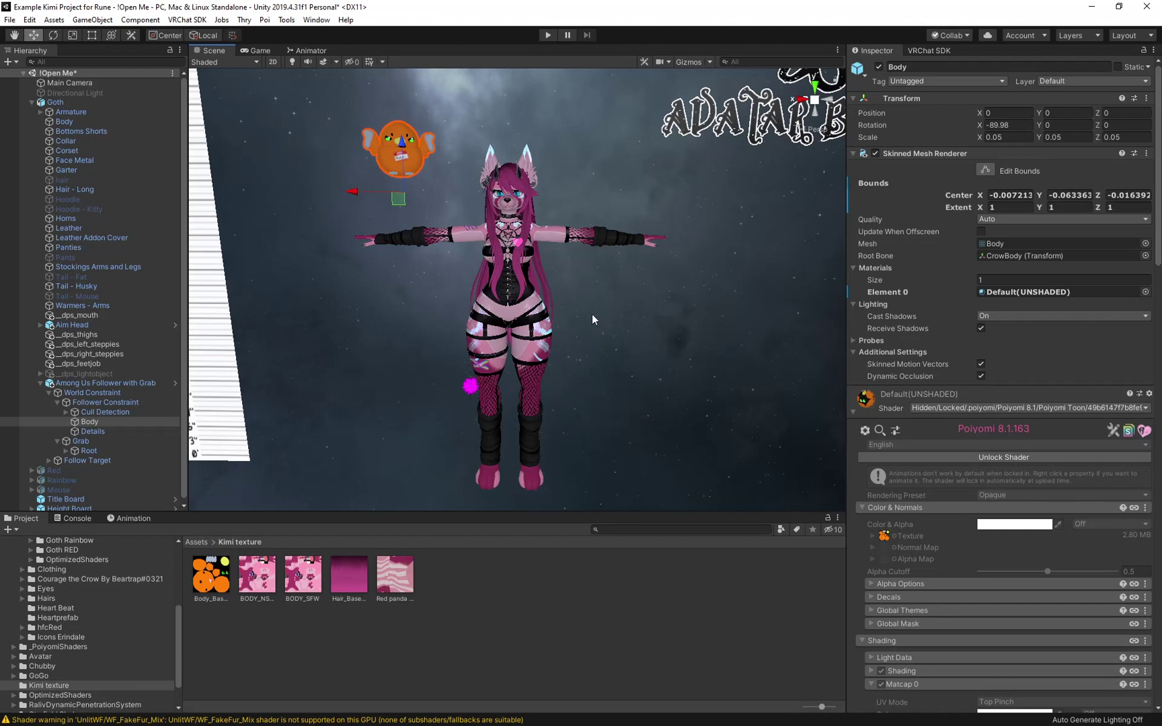